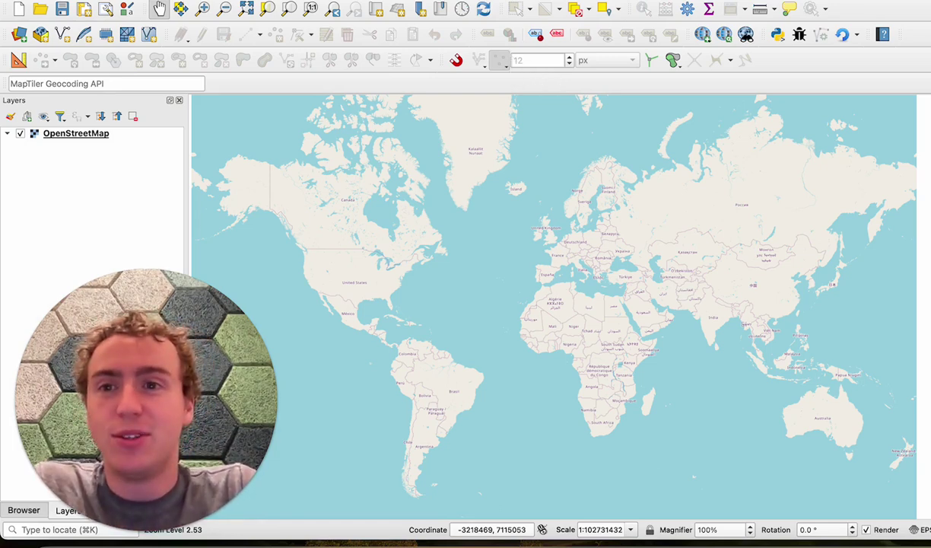
# Launch the Georeferencer and load the Mt. Saint Elias topo map AL.jpeg into it
pyautogui.rightClick(166, 133)
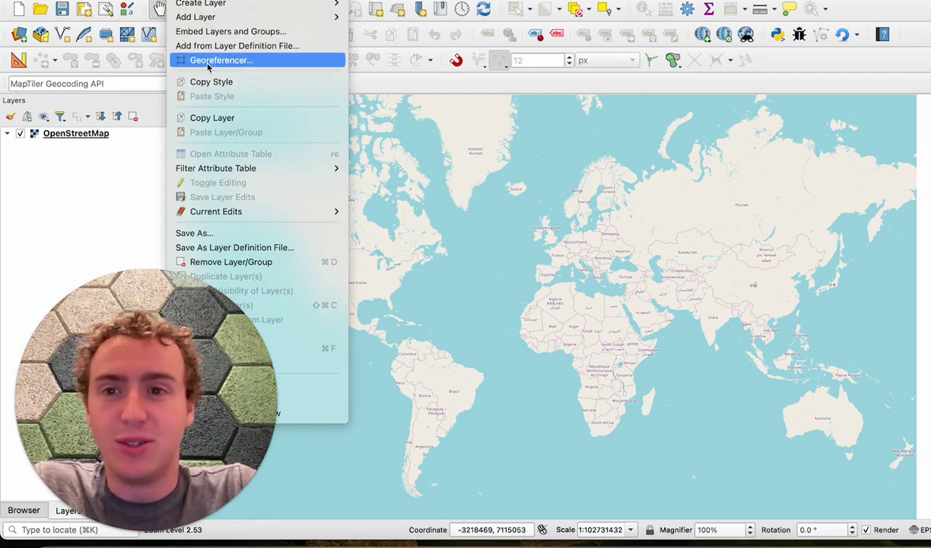
pyautogui.press('Escape')
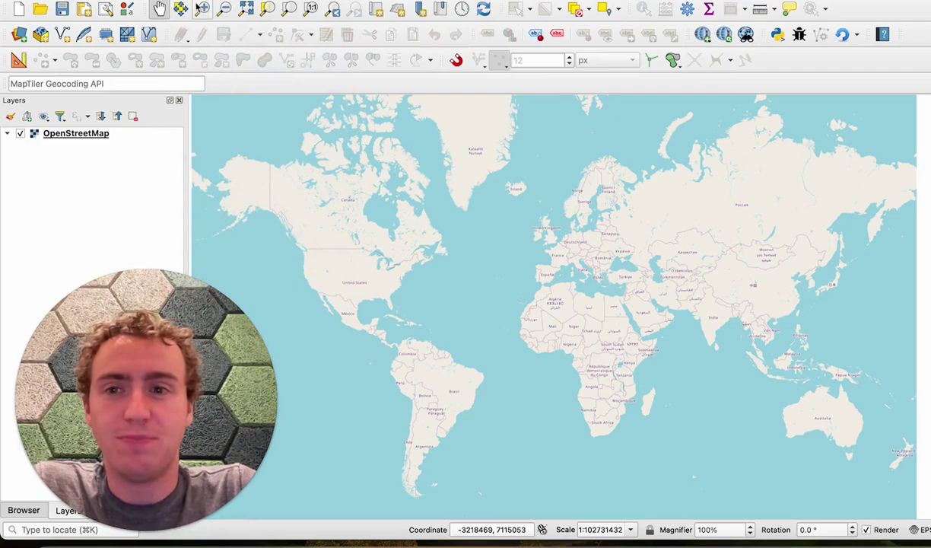
pyautogui.hotkey('ctrl', 'Up')
pyautogui.click(388, 46)
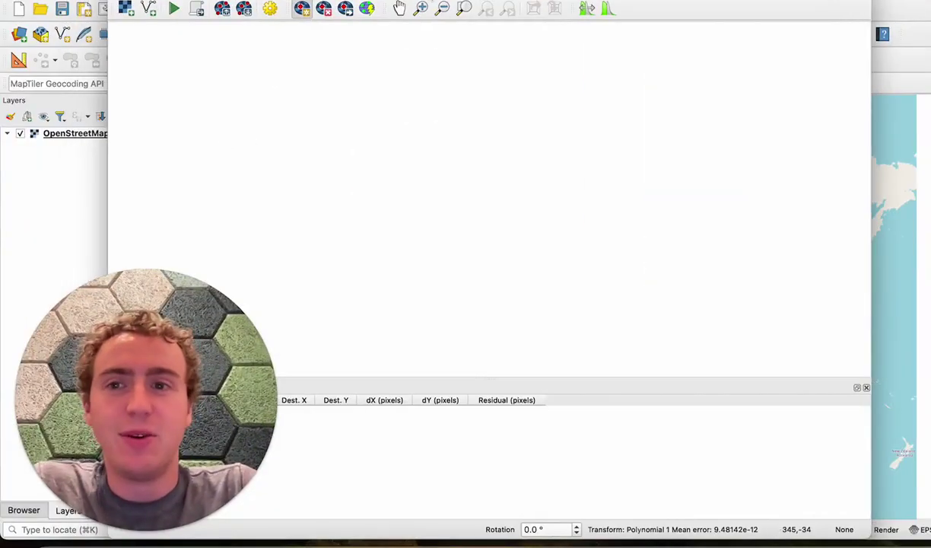
pyautogui.click(124, 9)
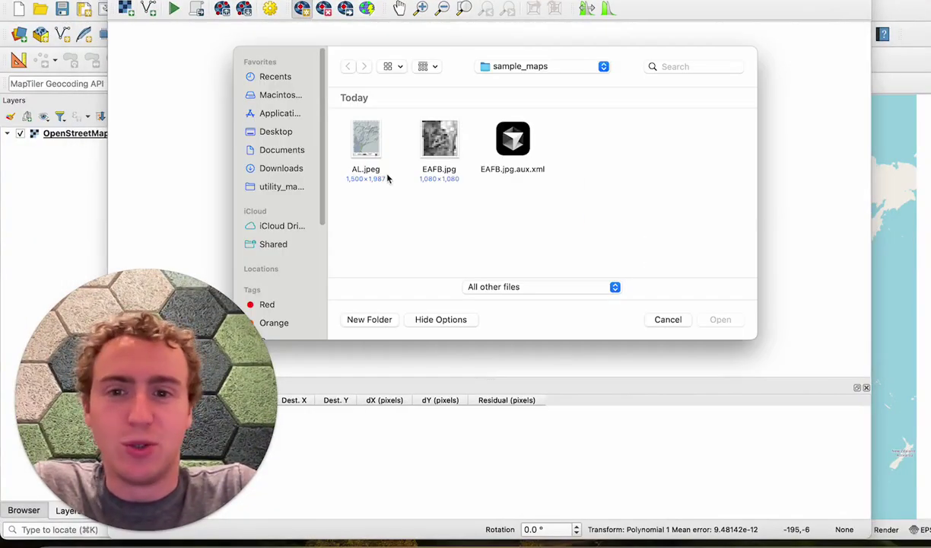
pyautogui.click(366, 149)
pyautogui.click(440, 145)
pyautogui.press('Left')
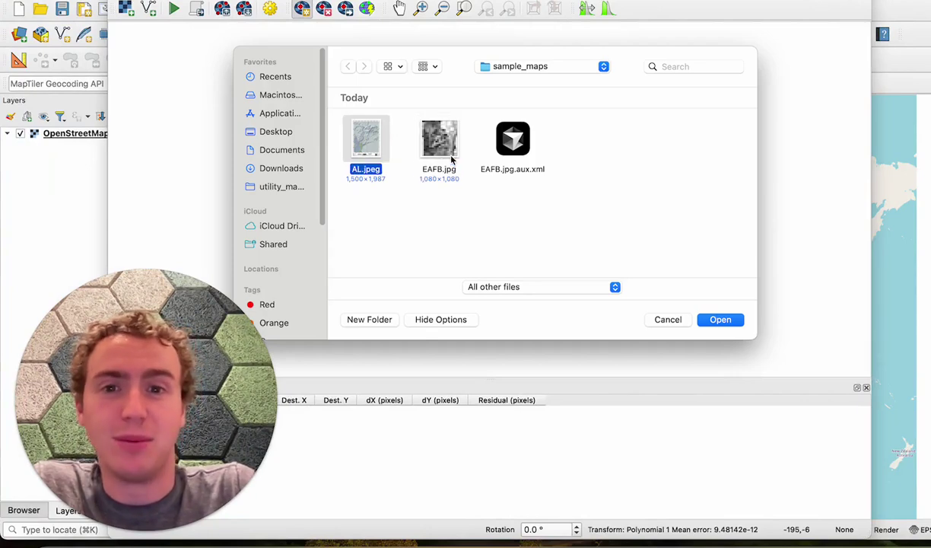
pyautogui.press('Return')
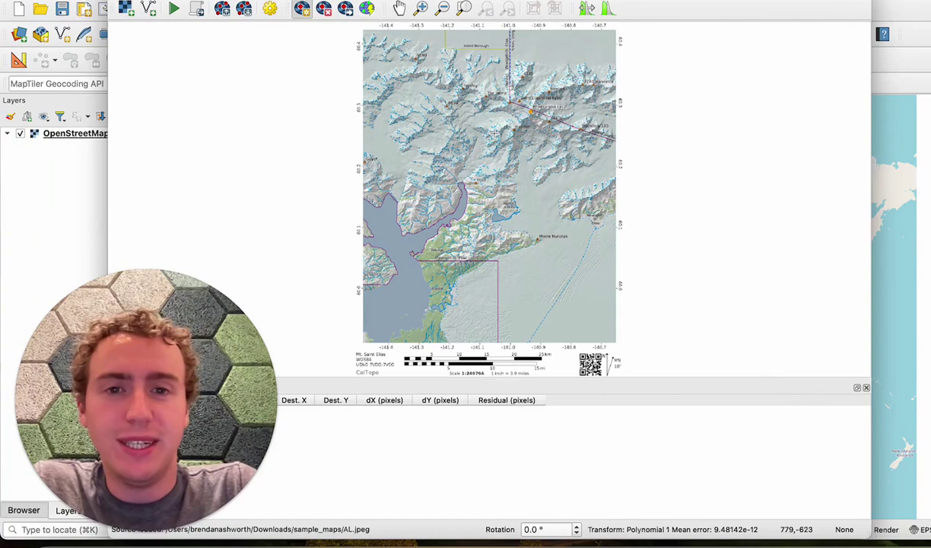
# Zoom around the loaded topo map and activate the Add Point tool
pyautogui.scroll(2, 497, 121)
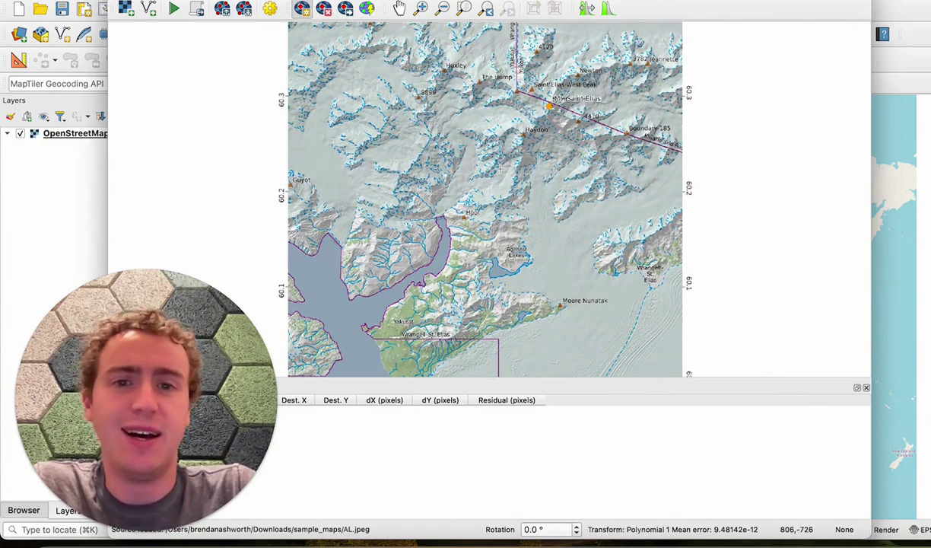
pyautogui.scroll(-2, 502, 166)
pyautogui.scroll(-2, 498, 169)
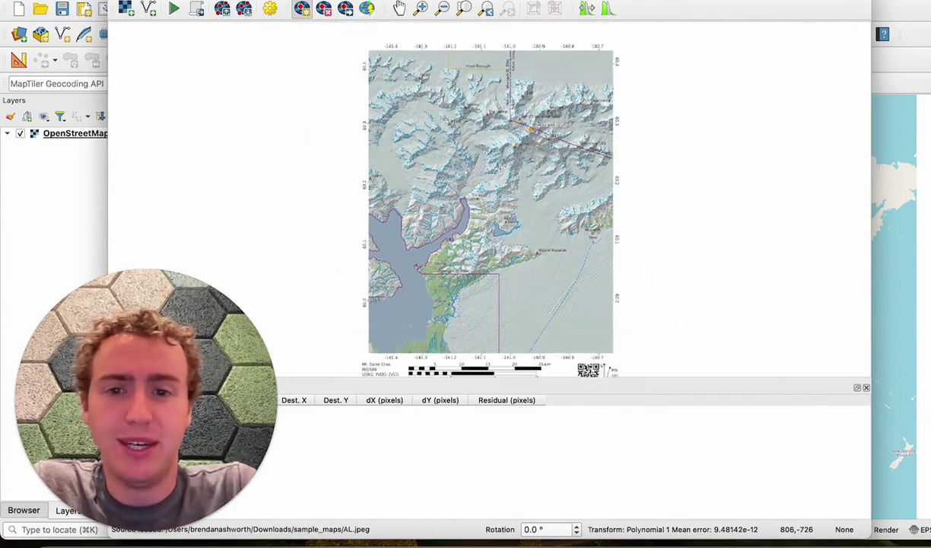
pyautogui.scroll(3, 421, 326)
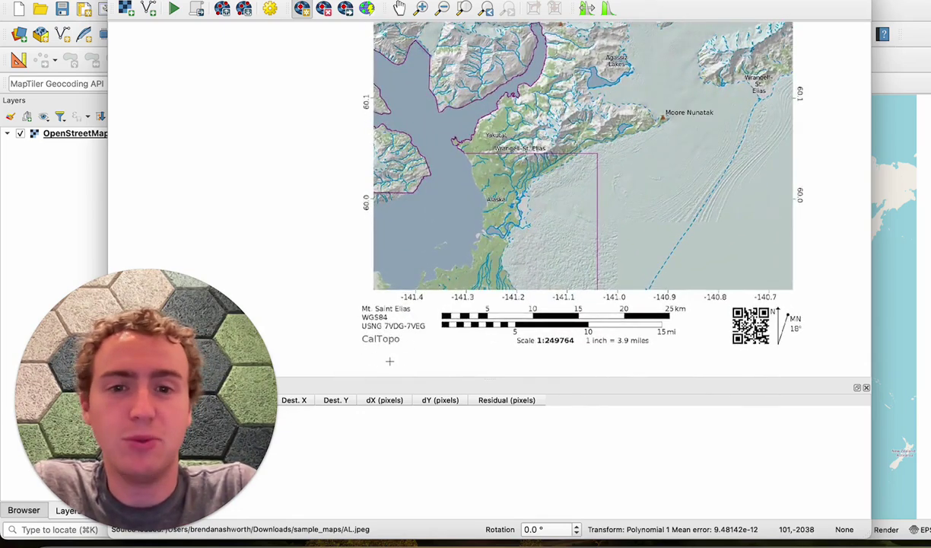
pyautogui.scroll(-3, 391, 363)
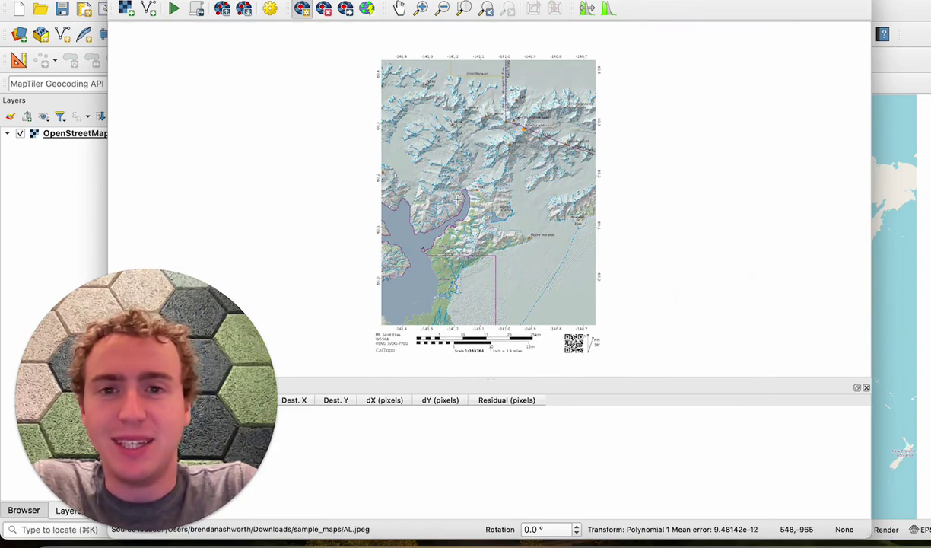
pyautogui.click(303, 9)
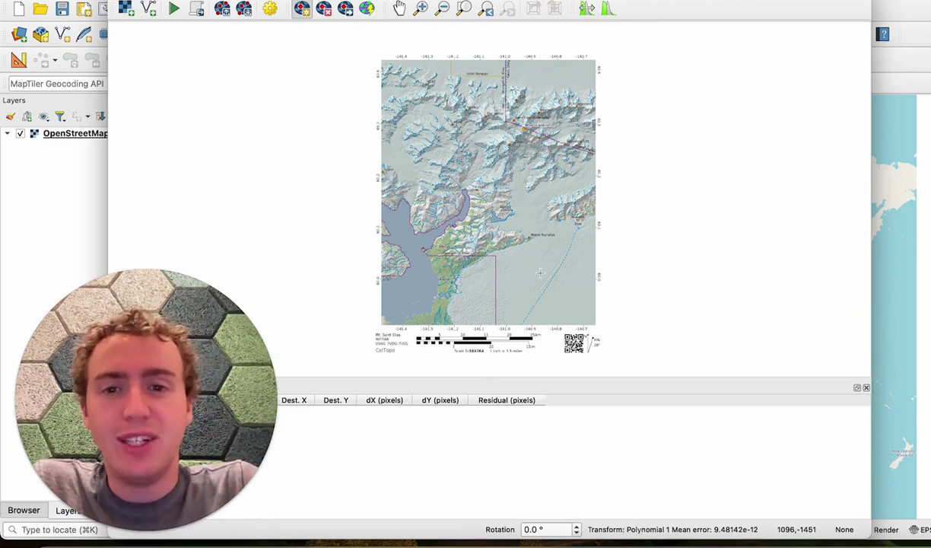
# Generate eight AI ground control points on AL.jpeg, moving the progress window aside
pyautogui.click(366, 11)
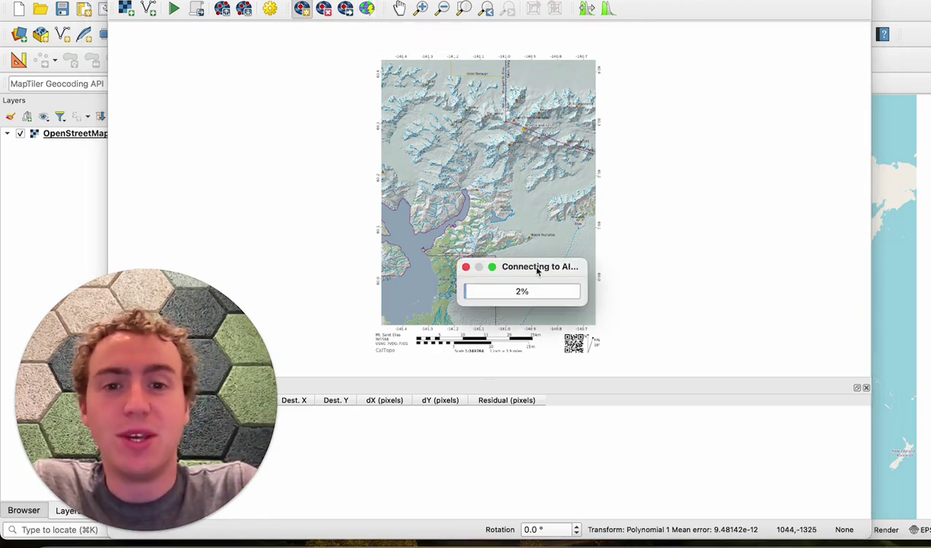
pyautogui.moveTo(537, 268); pyautogui.dragTo(527, 262)
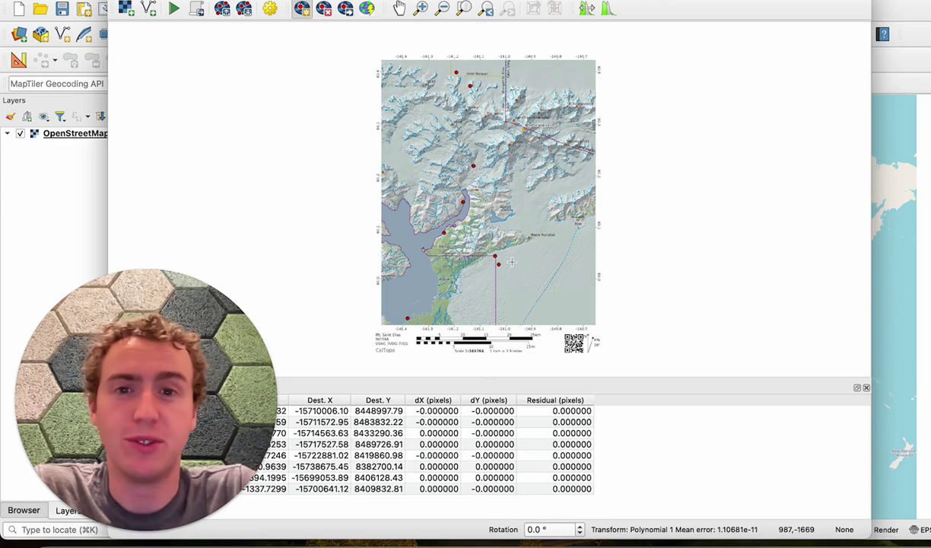
# Run georeferencing of the topo map to AL_modified.tif after accepting the transformation settings
pyautogui.scroll(4, 437, 318)
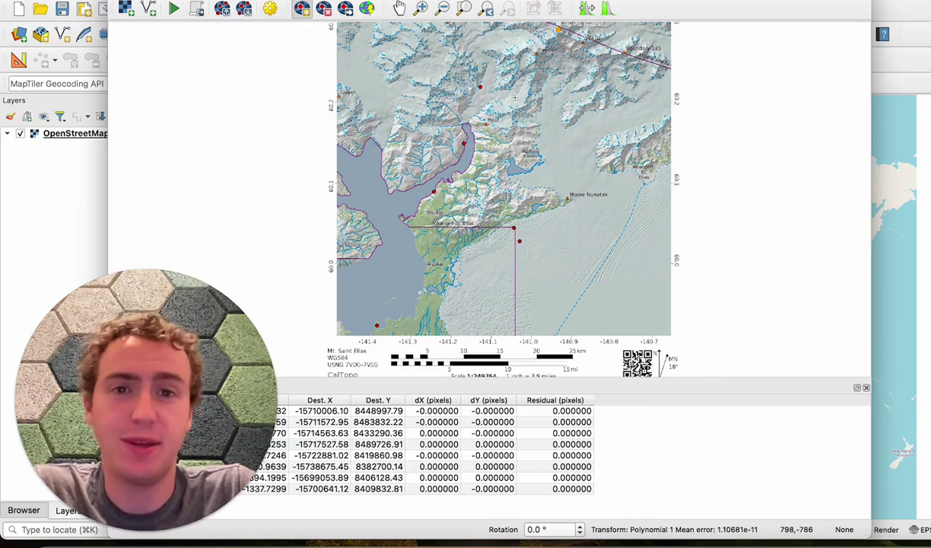
pyautogui.scroll(-1, 514, 98)
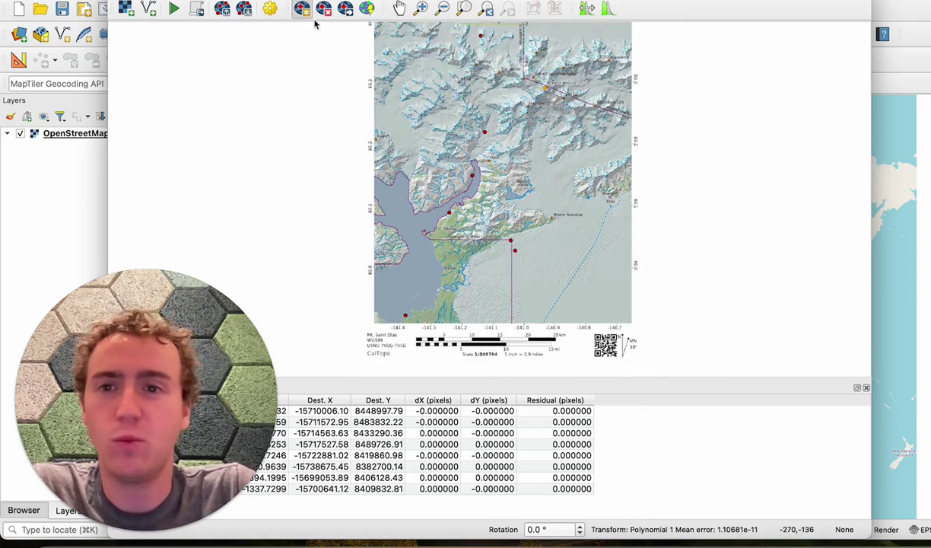
pyautogui.click(174, 8)
pyautogui.press('Return')
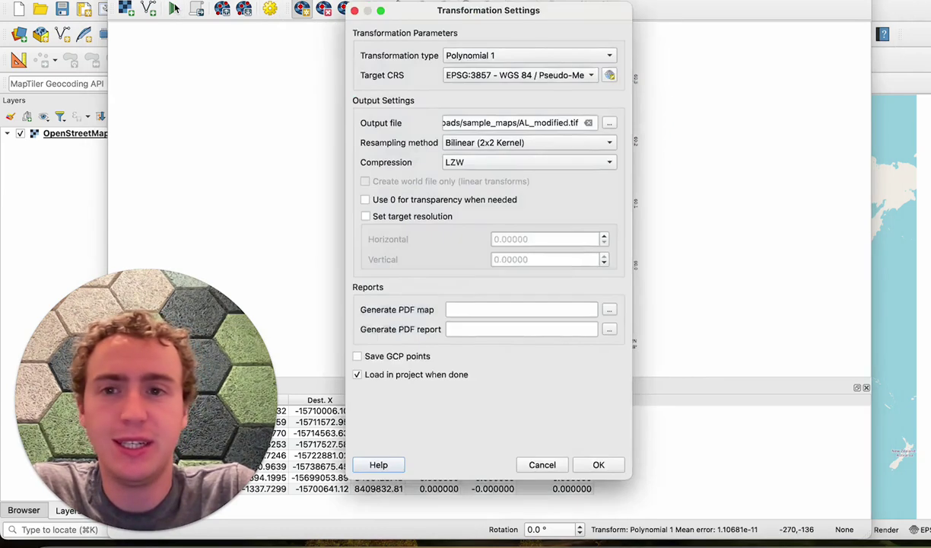
pyautogui.click(596, 465)
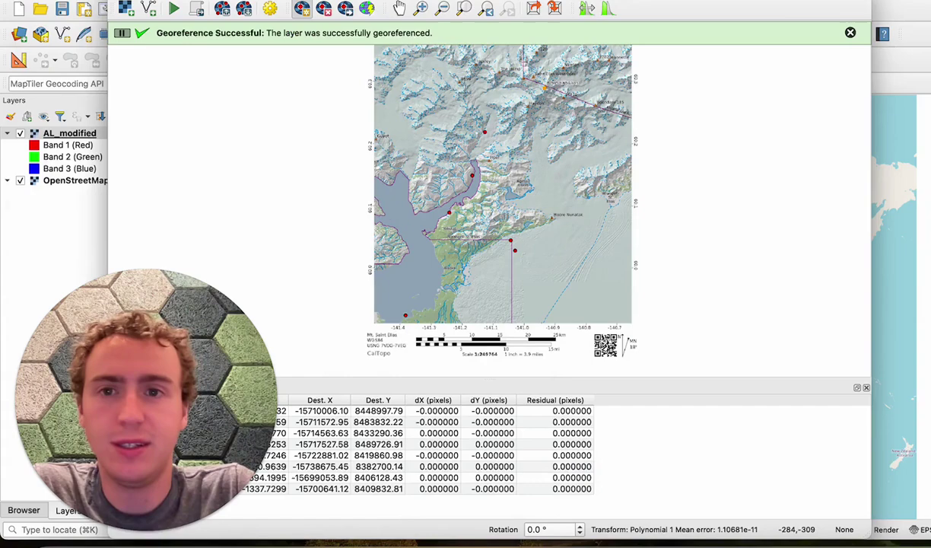
# Return to the main map and center the georeferenced AL_modified raster in view
pyautogui.click(77, 110)
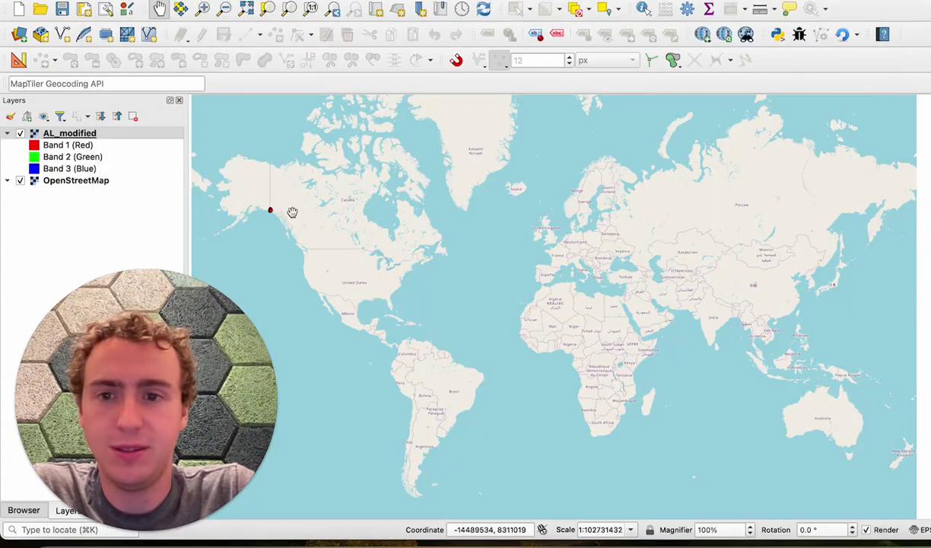
pyautogui.scroll(5, 266, 210)
pyautogui.scroll(3, 392, 169)
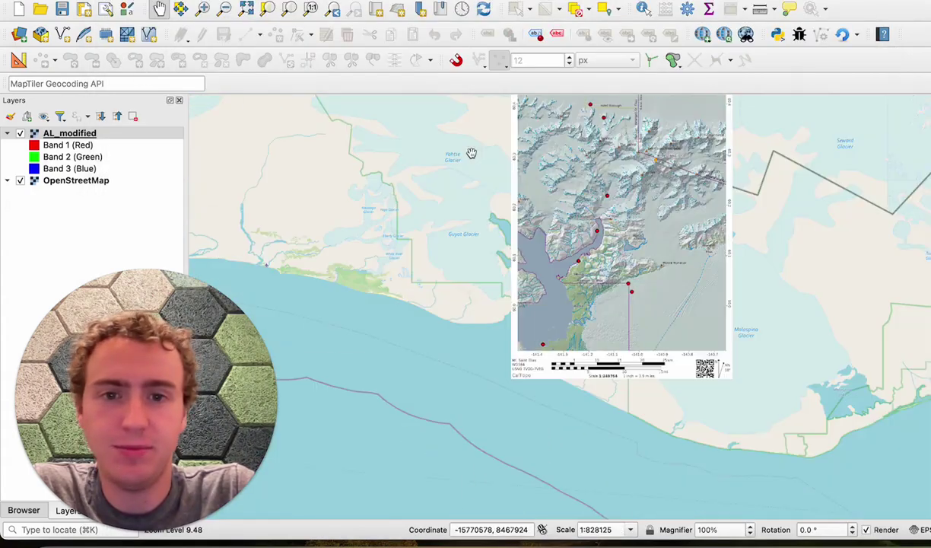
pyautogui.moveTo(472, 151); pyautogui.dragTo(424, 228)
pyautogui.scroll(1, 527, 255)
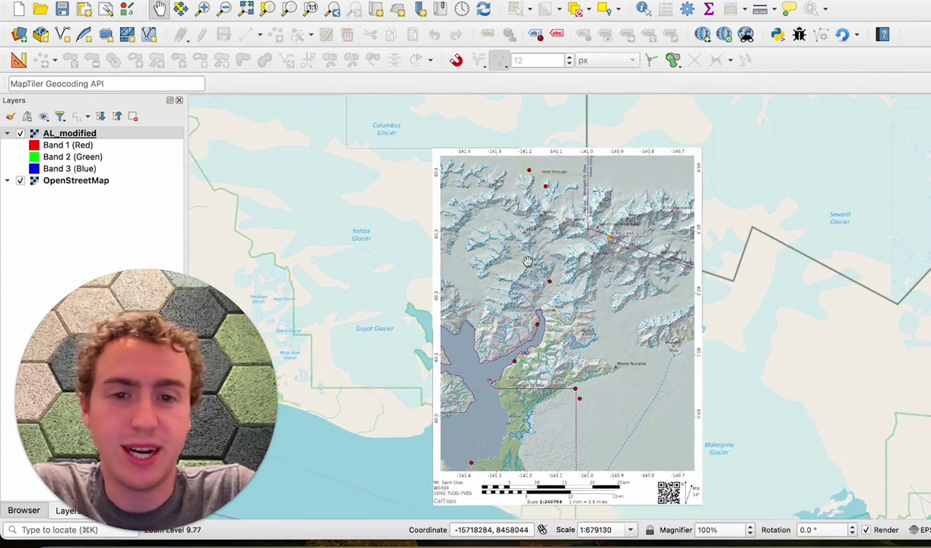
pyautogui.moveTo(527, 256); pyautogui.dragTo(495, 235)
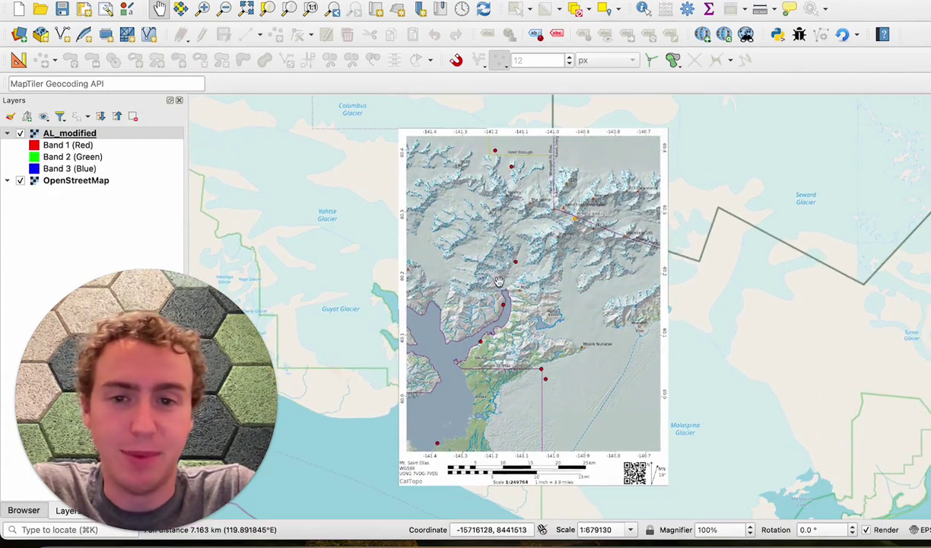
# Flick AL_modified off and on repeatedly against OpenStreetMap, leaving it visible
pyautogui.click(20, 134)
pyautogui.click(20, 135)
pyautogui.click(19, 134)
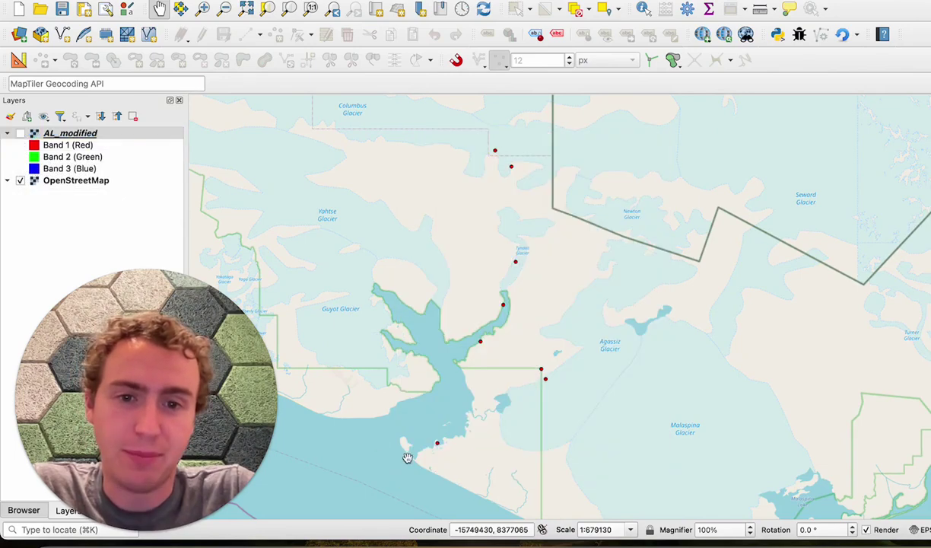
pyautogui.scroll(3, 438, 426)
pyautogui.click(20, 134)
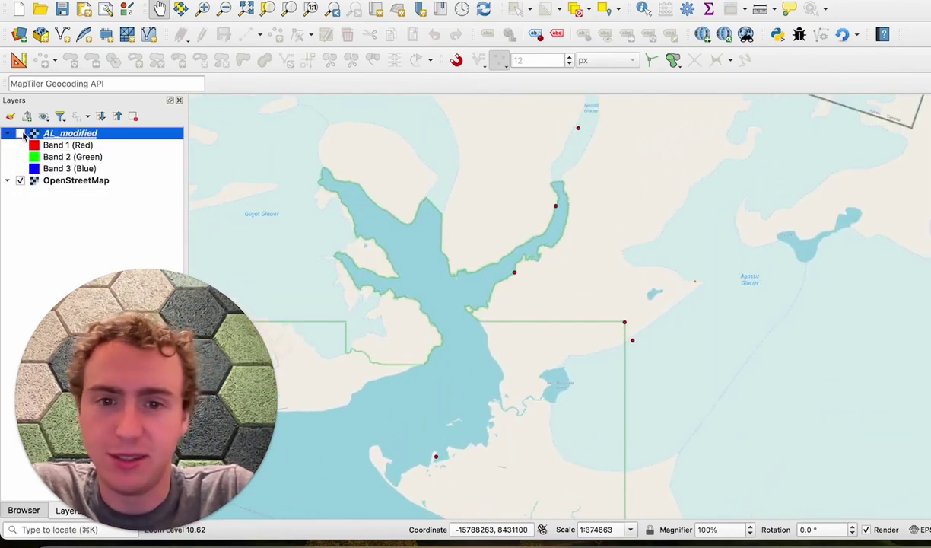
pyautogui.click(19, 135)
pyautogui.click(20, 135)
pyautogui.click(20, 135)
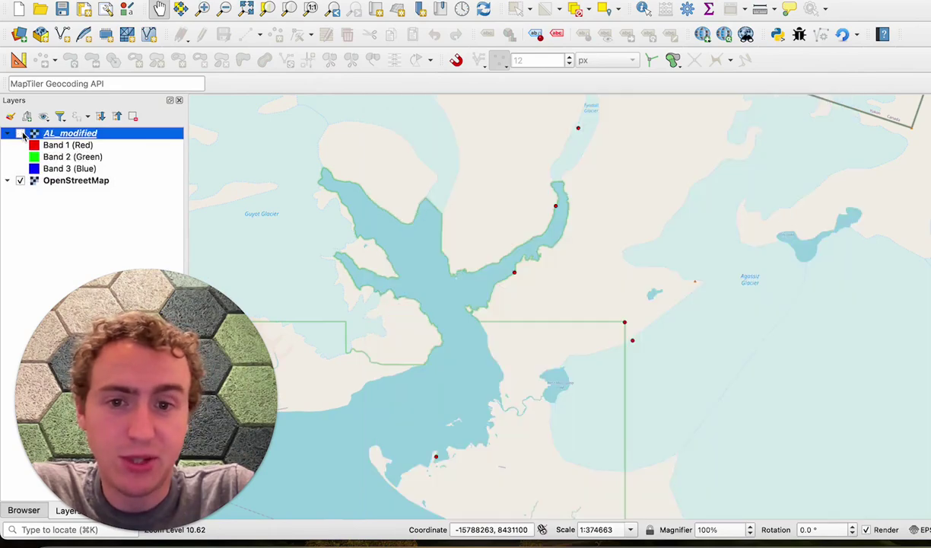
pyautogui.click(20, 135)
pyautogui.click(19, 135)
pyautogui.click(19, 134)
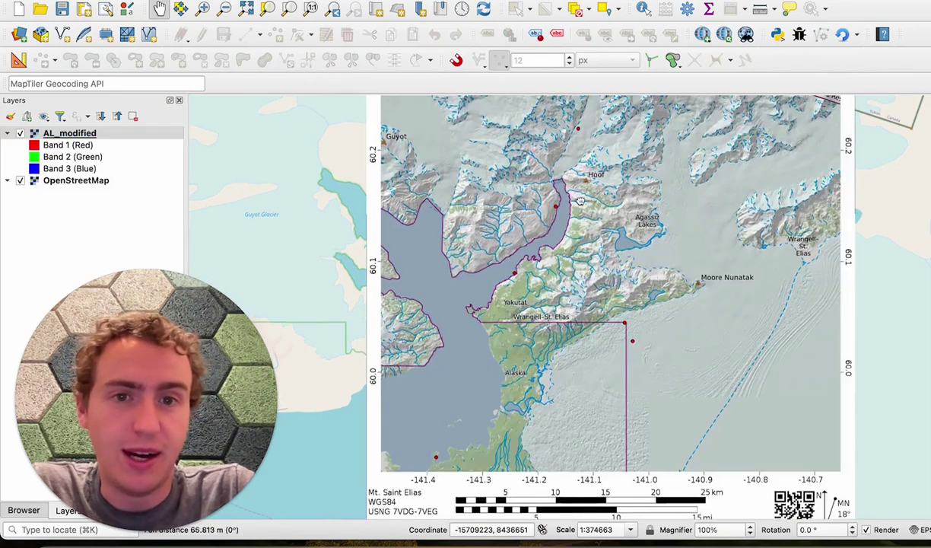
# Zoom to the Mt Saint Elias peaks, compare again, then leave AL_modified hidden
pyautogui.moveTo(646, 115); pyautogui.dragTo(555, 346)
pyautogui.scroll(2, 563, 238)
pyautogui.scroll(1, 563, 239)
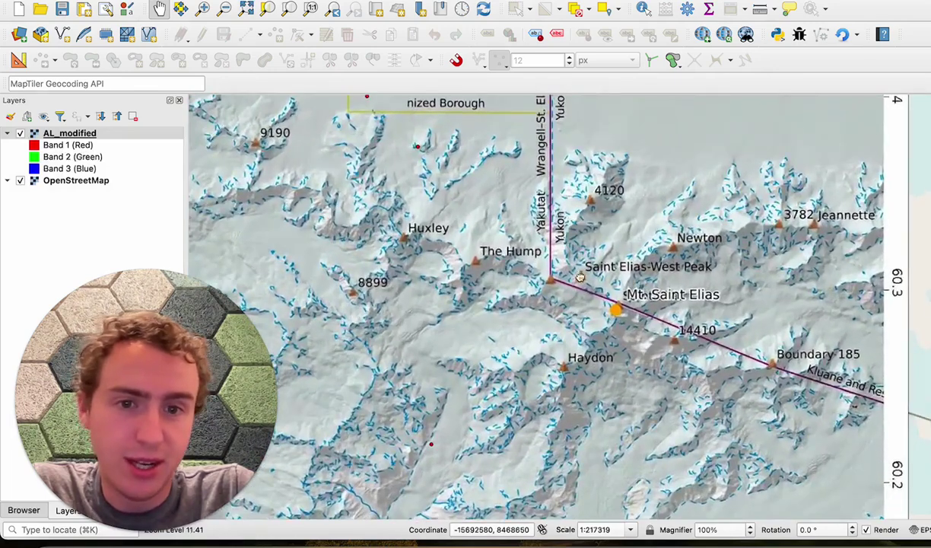
pyautogui.moveTo(593, 278); pyautogui.dragTo(563, 297)
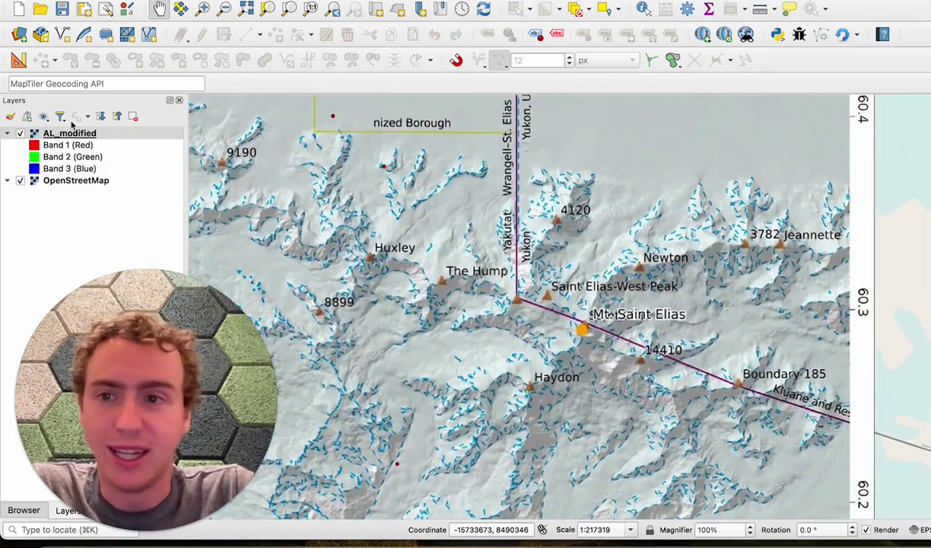
pyautogui.click(21, 134)
pyautogui.click(20, 134)
pyautogui.click(20, 134)
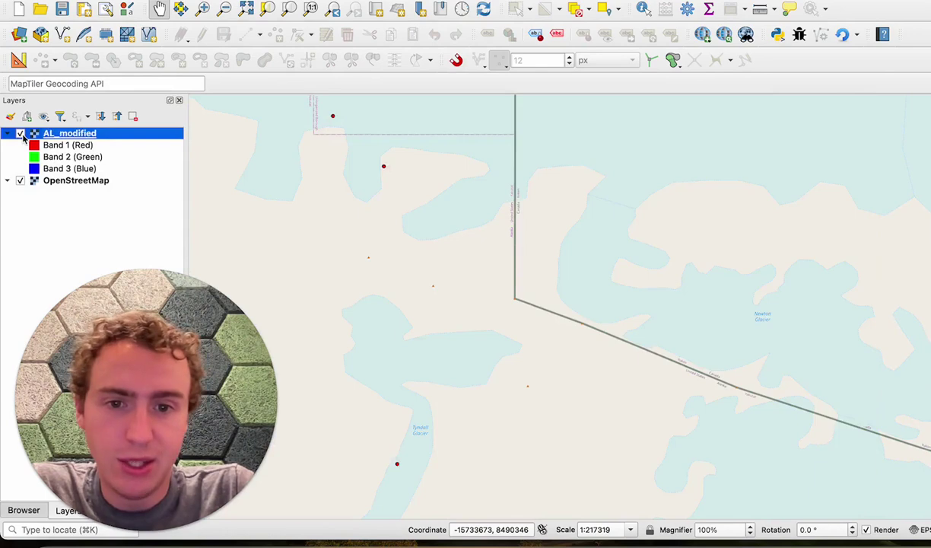
pyautogui.click(21, 134)
pyautogui.click(20, 134)
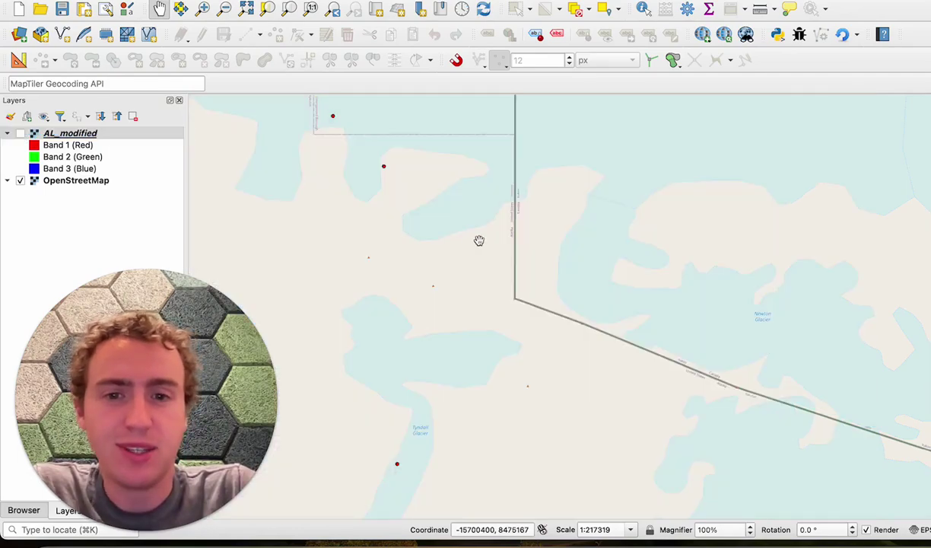
pyautogui.scroll(-2, 478, 241)
pyautogui.scroll(-1, 479, 240)
pyautogui.moveTo(478, 241); pyautogui.dragTo(528, 243)
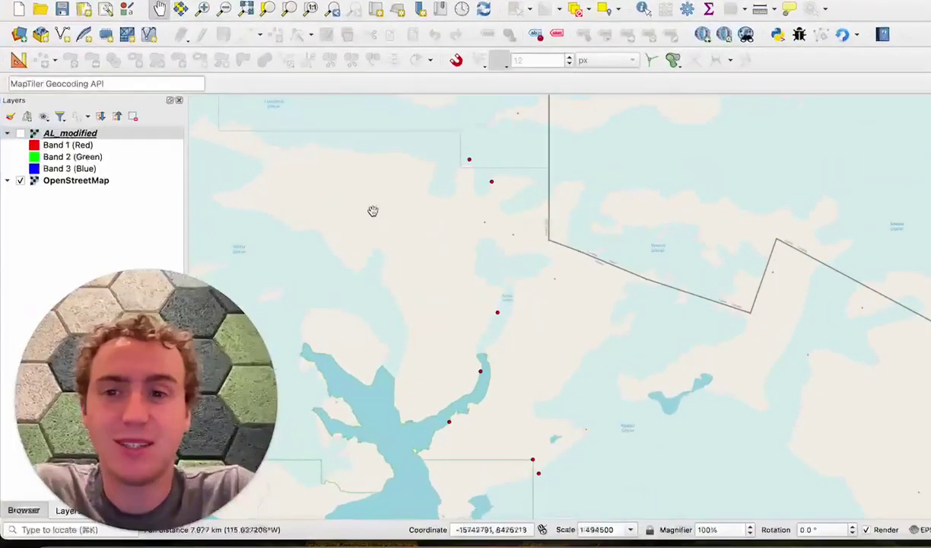
# Place one extra control point on the topo map, giving residuals up to about 4.08 pixels
pyautogui.click(149, 325)
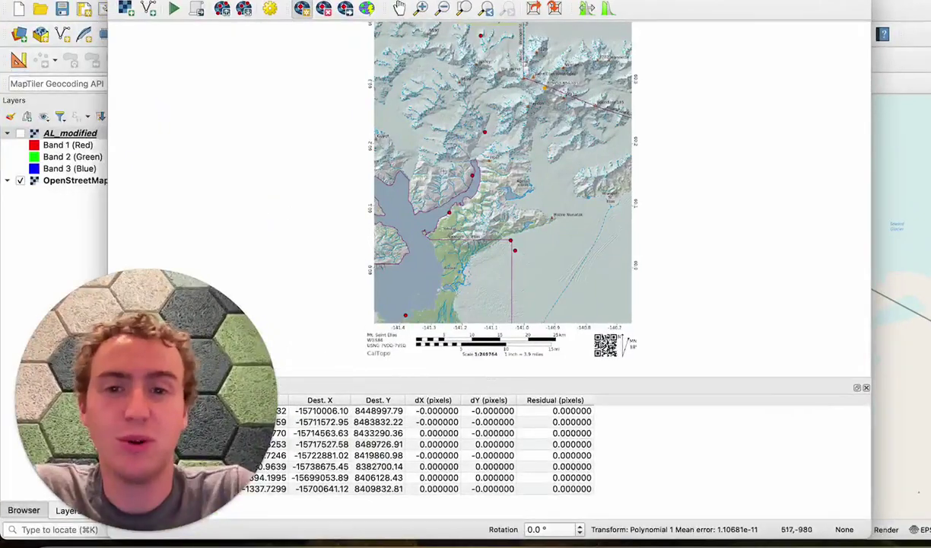
pyautogui.click(344, 8)
pyautogui.scroll(5, 492, 90)
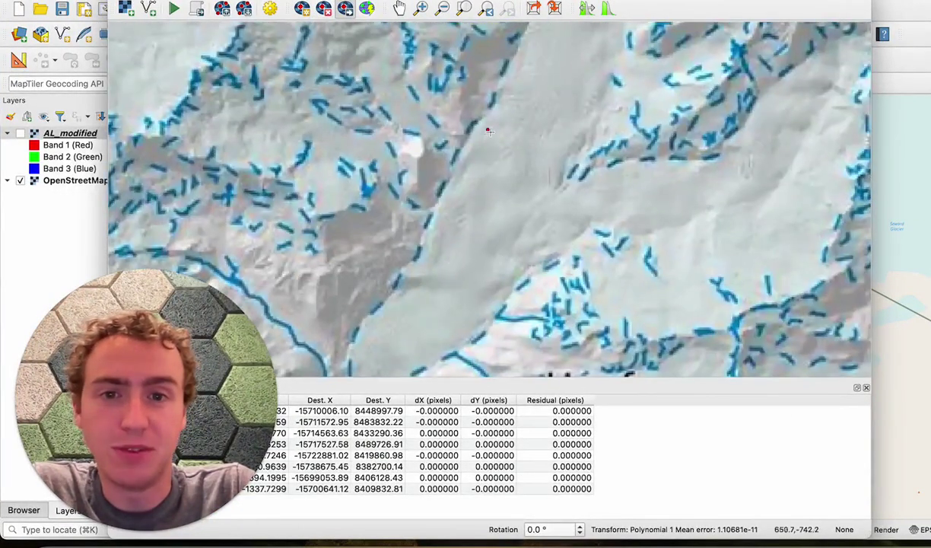
pyautogui.click(492, 124)
pyautogui.scroll(-5, 492, 124)
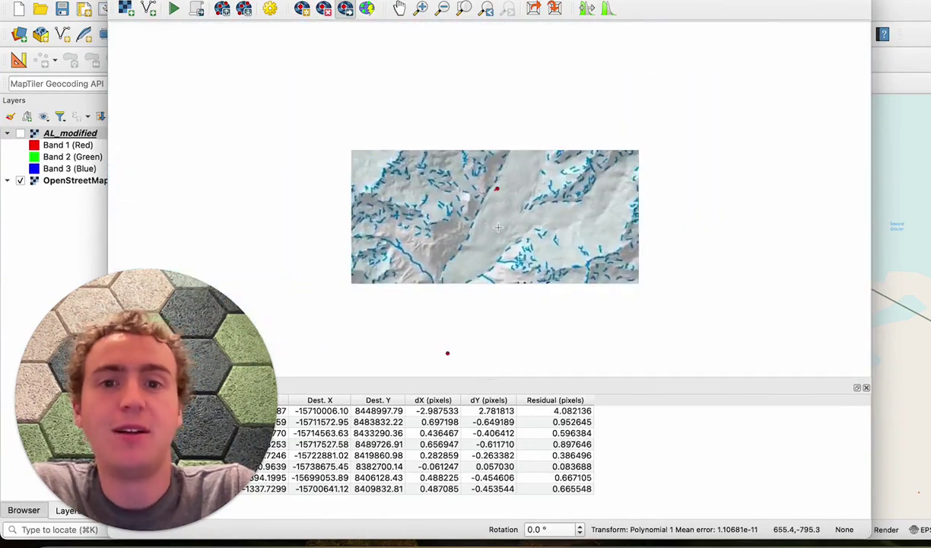
pyautogui.scroll(3, 498, 227)
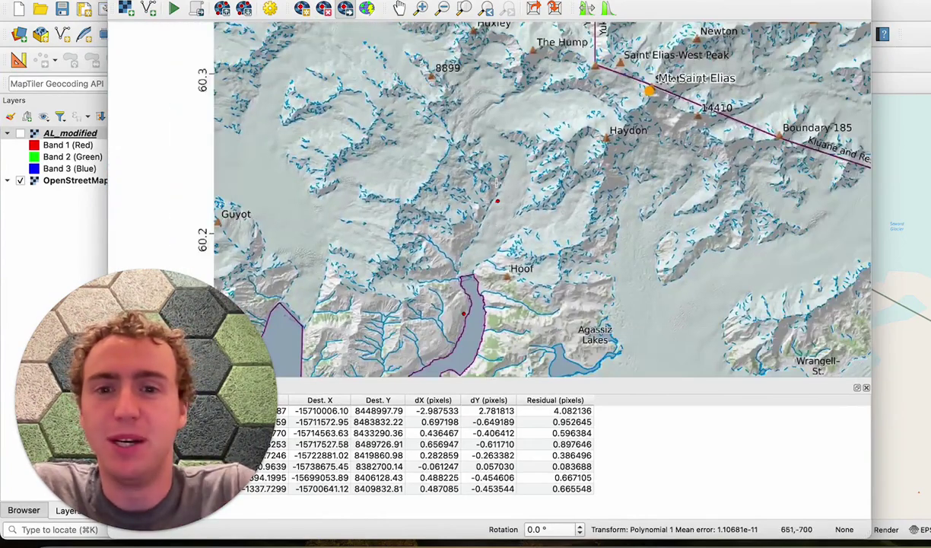
pyautogui.scroll(-1, 495, 175)
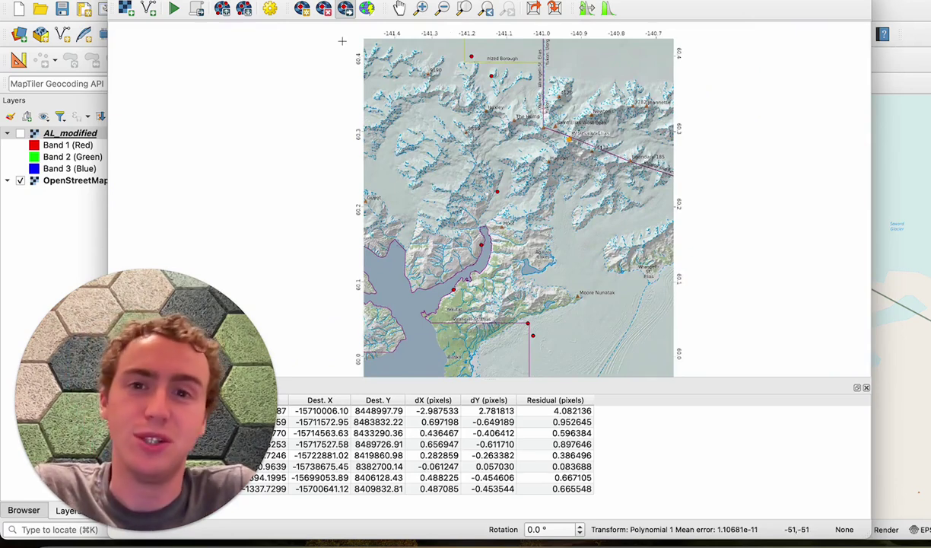
# Close the Georeferencer with Don't Save, reopen it, and load EAFB.jpg from sample_maps
pyautogui.press('super+w')
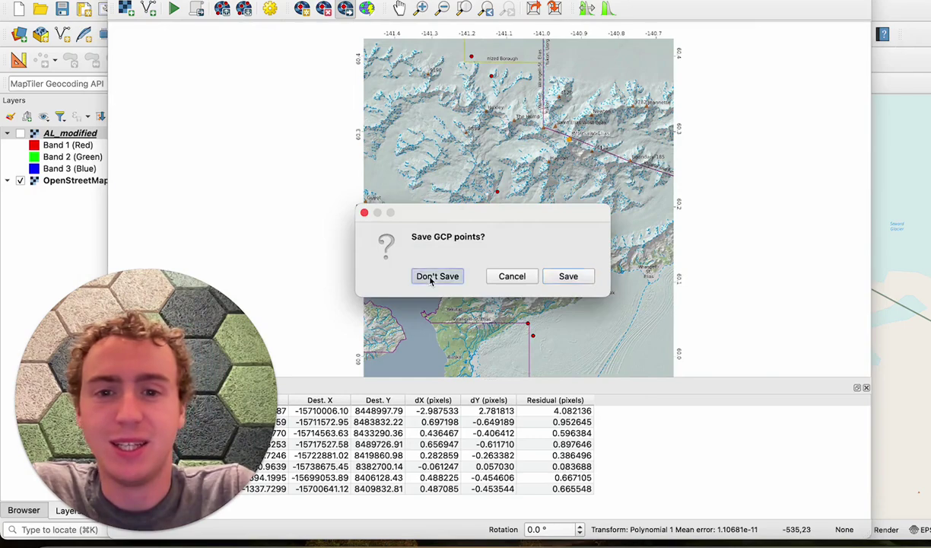
pyautogui.click(437, 273)
pyautogui.click(183, 0)
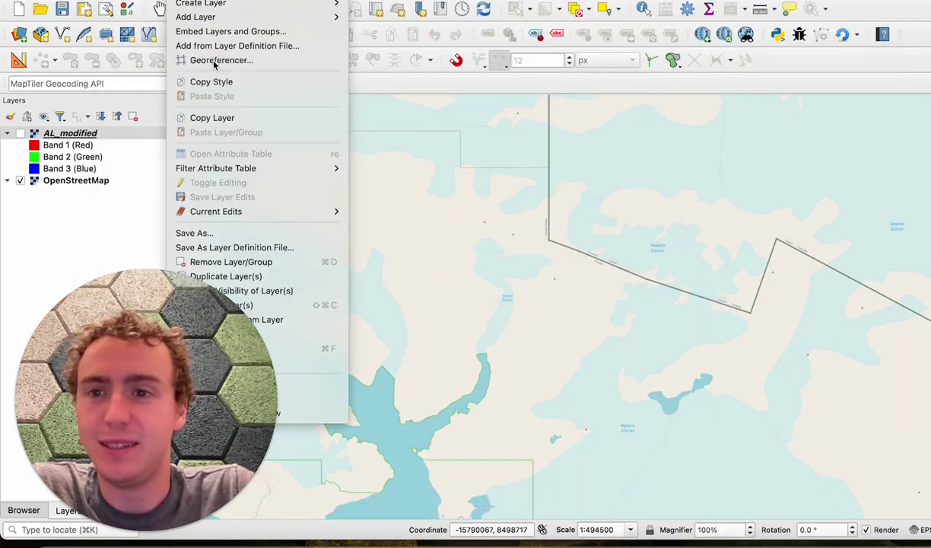
pyautogui.click(206, 59)
pyautogui.click(126, 8)
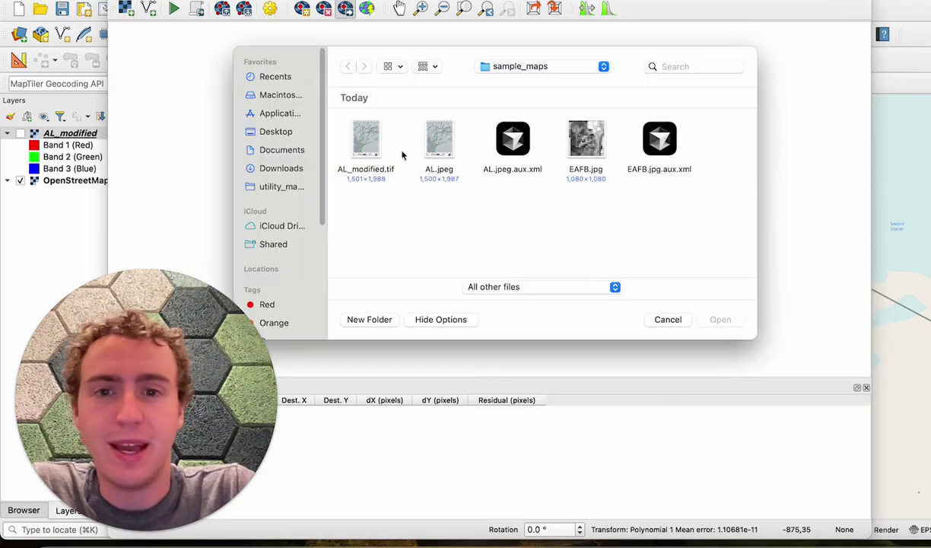
pyautogui.doubleClick(592, 147)
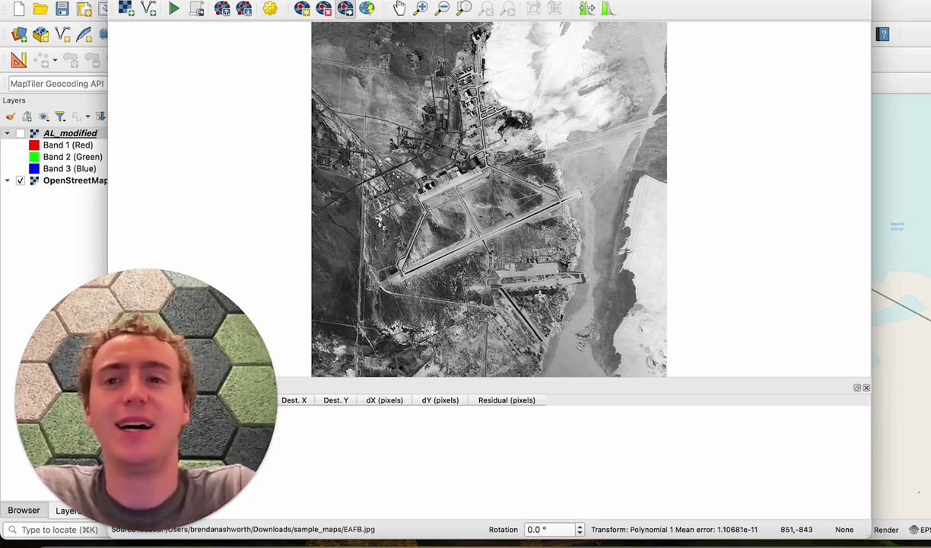
# In the main map, zoom out and pan the OpenStreetMap view toward southern California
pyautogui.click(41, 193)
pyautogui.scroll(-3, 434, 273)
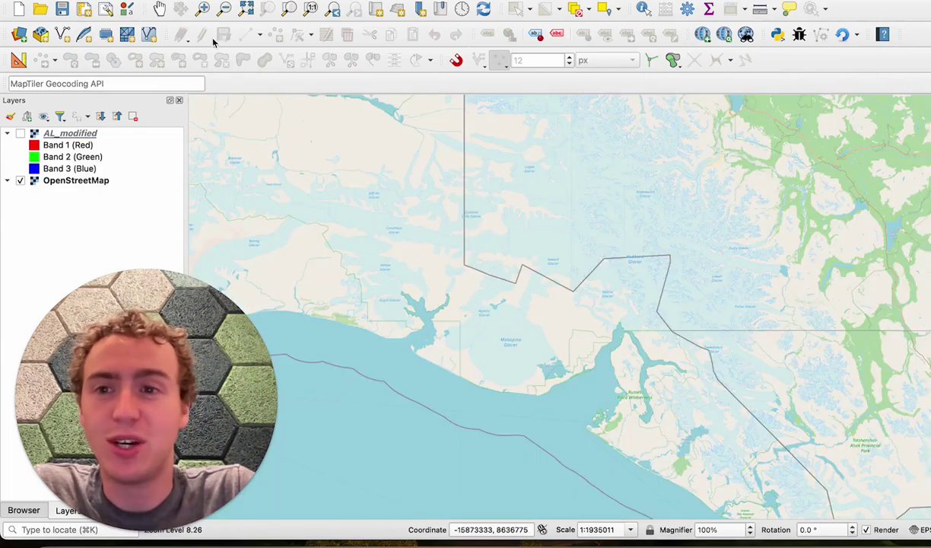
pyautogui.click(159, 9)
pyautogui.scroll(-3, 458, 244)
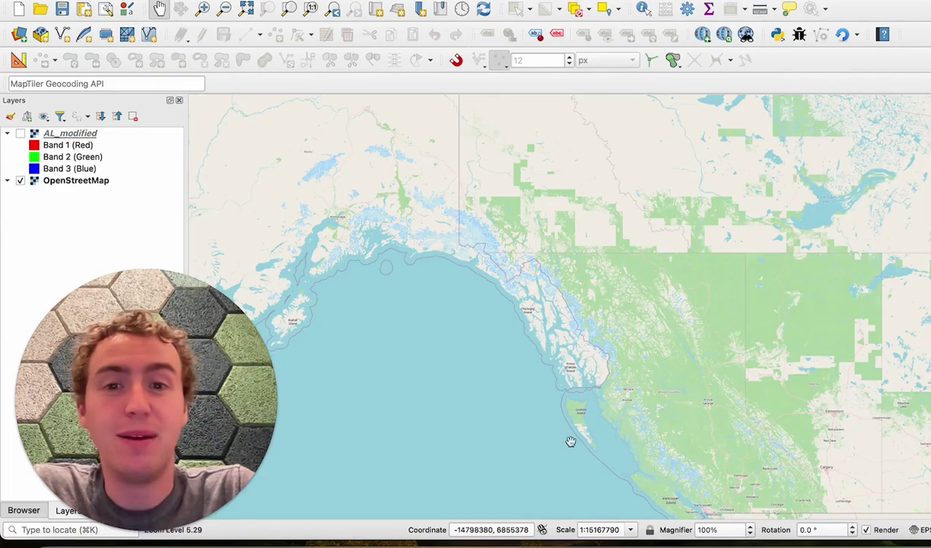
pyautogui.scroll(-2, 384, 235)
pyautogui.moveTo(385, 235); pyautogui.dragTo(447, 266)
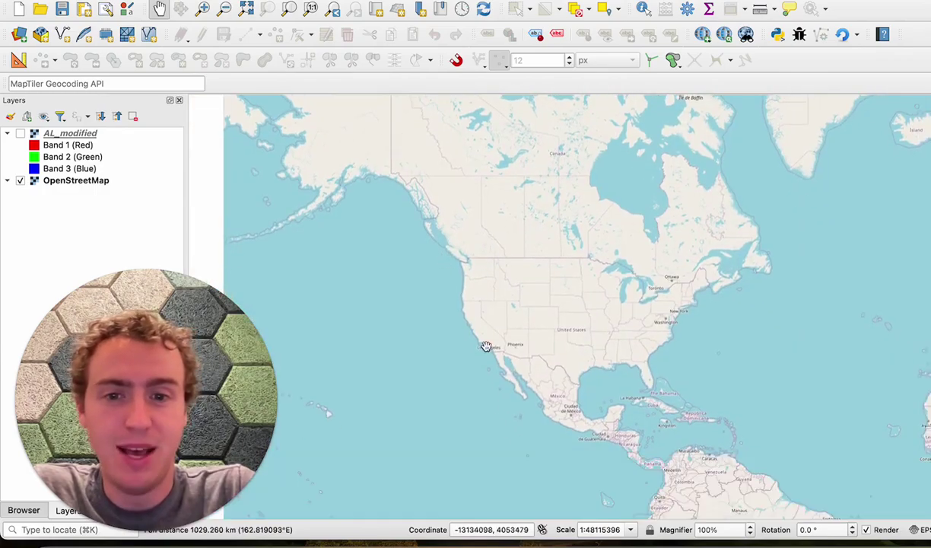
# Zoom in to center the Edwards AFB runways, then return to the Georeferencer
pyautogui.scroll(4, 485, 346)
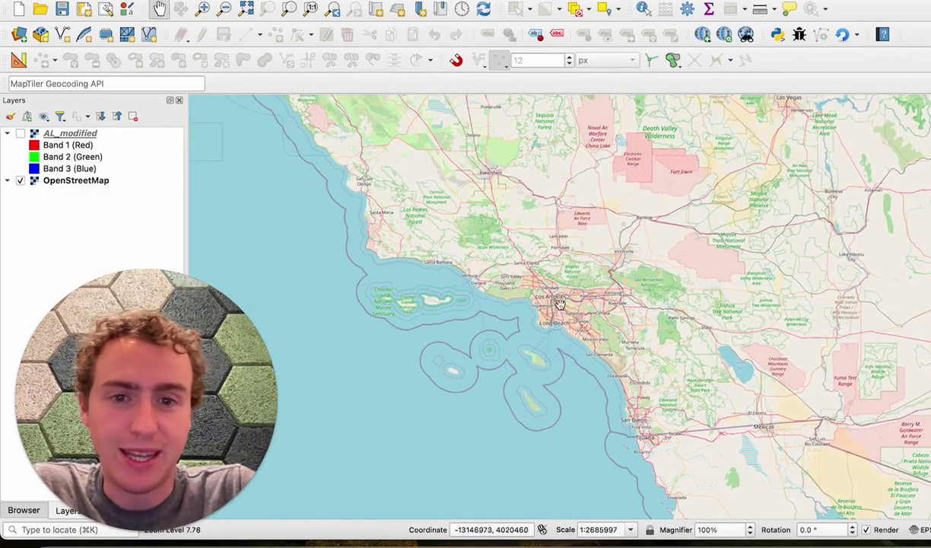
pyautogui.scroll(2, 585, 209)
pyautogui.scroll(2, 551, 256)
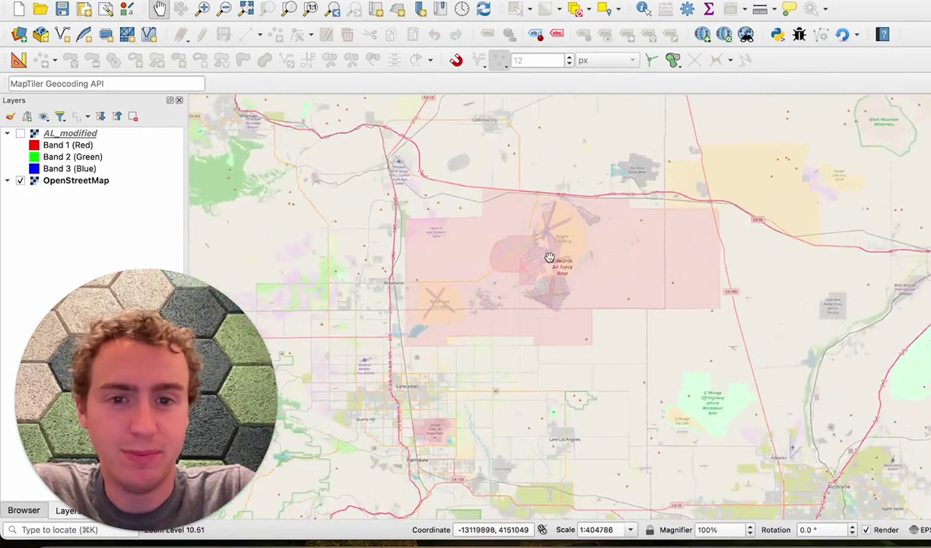
pyautogui.moveTo(549, 256); pyautogui.dragTo(534, 285)
pyautogui.scroll(1, 586, 375)
pyautogui.scroll(-2, 586, 375)
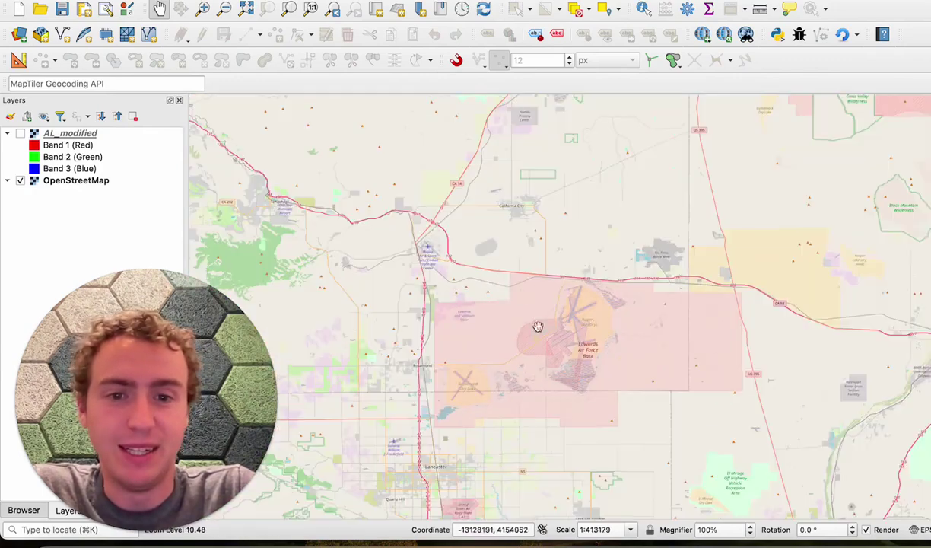
pyautogui.scroll(3, 537, 347)
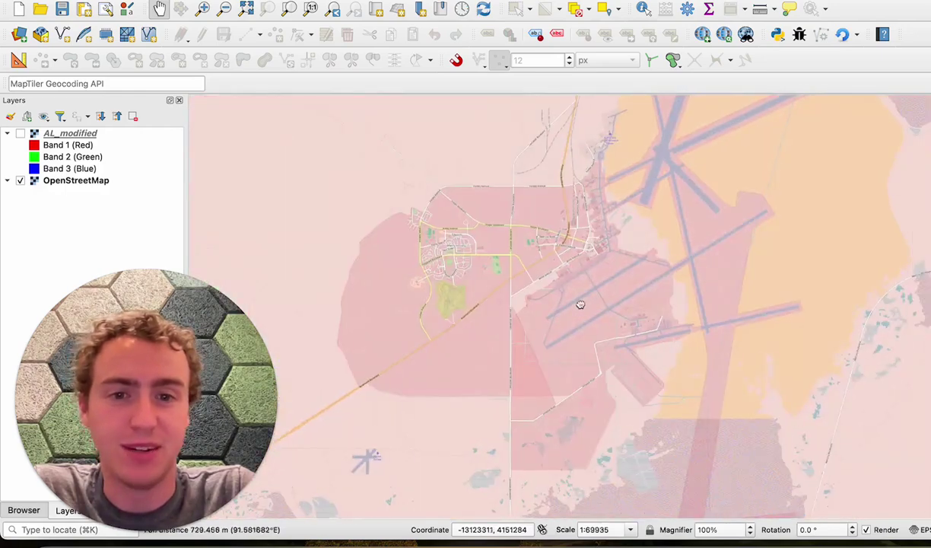
pyautogui.scroll(3, 495, 306)
pyautogui.moveTo(495, 306); pyautogui.dragTo(509, 314)
pyautogui.scroll(-1, 509, 314)
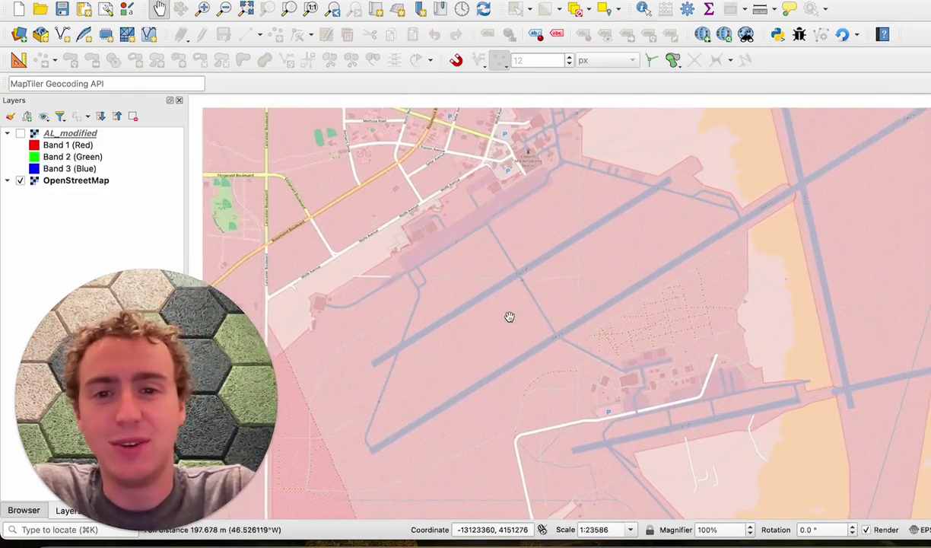
pyautogui.scroll(2, 509, 315)
pyautogui.hotkey('ctrl', 'Up')
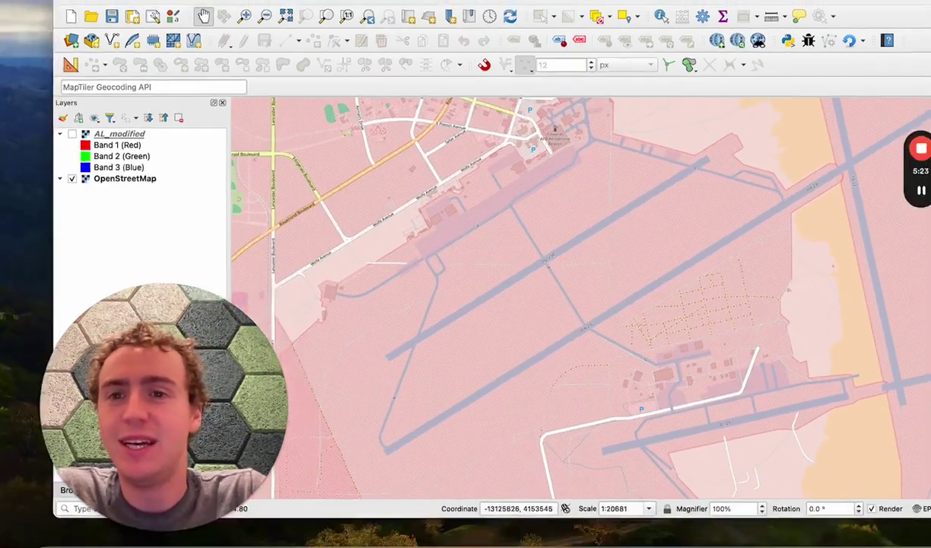
# Generate AI control points on EAFB.jpg and run georeferencing with the transformation settings
pyautogui.click(243, 148)
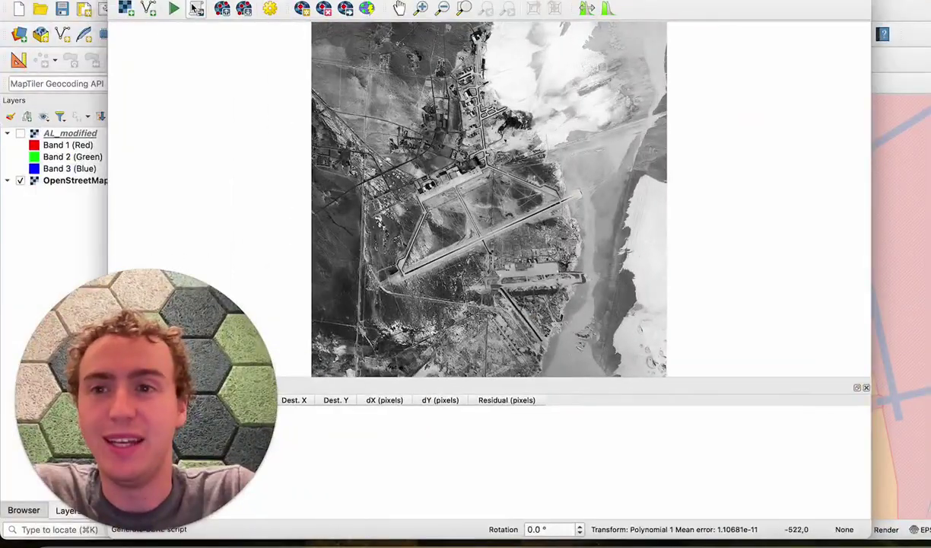
pyautogui.click(366, 9)
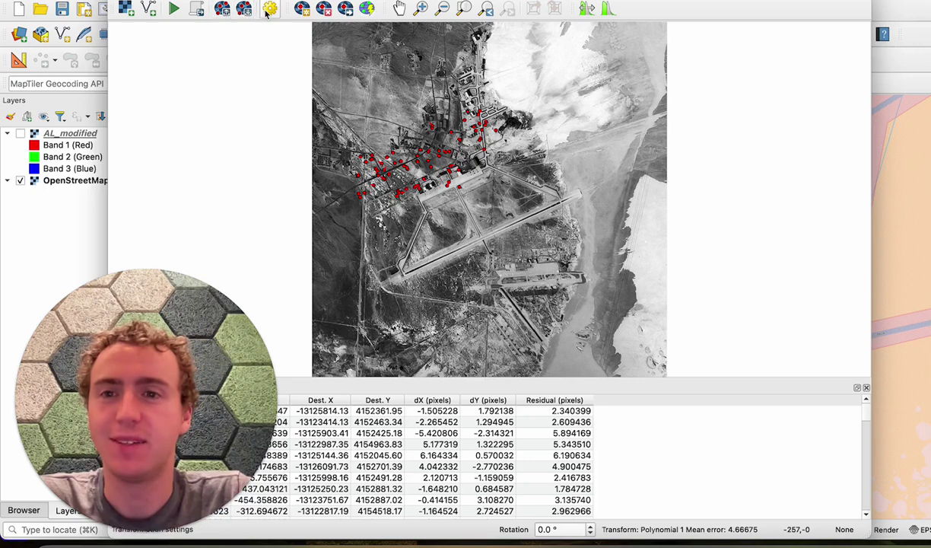
pyautogui.click(173, 9)
pyautogui.click(525, 275)
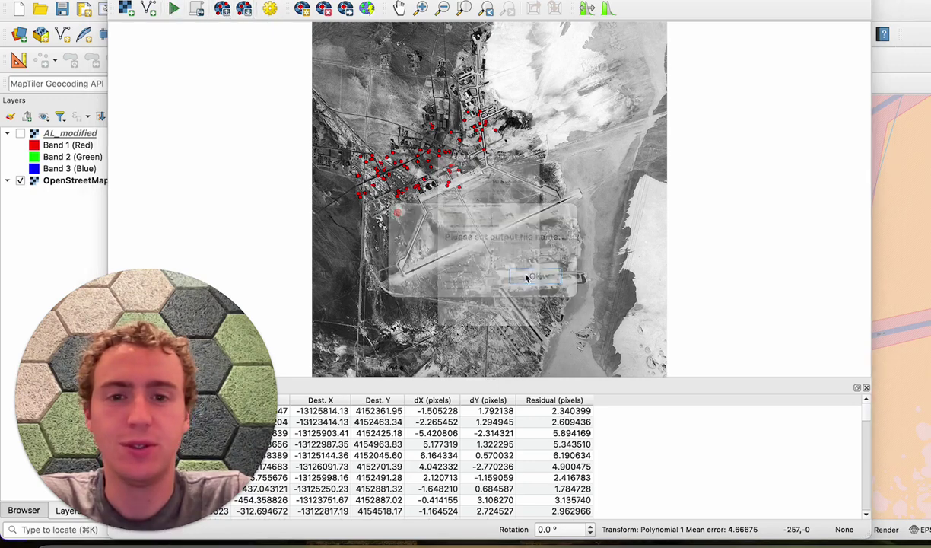
pyautogui.click(595, 464)
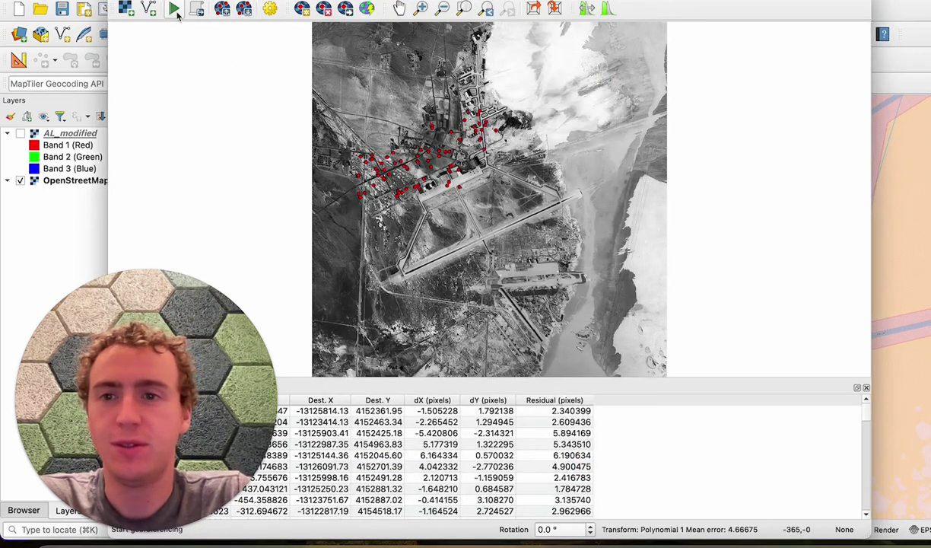
# Frame the new EAFB_modified layer and toggle it to check alignment with the basemap
pyautogui.click(66, 109)
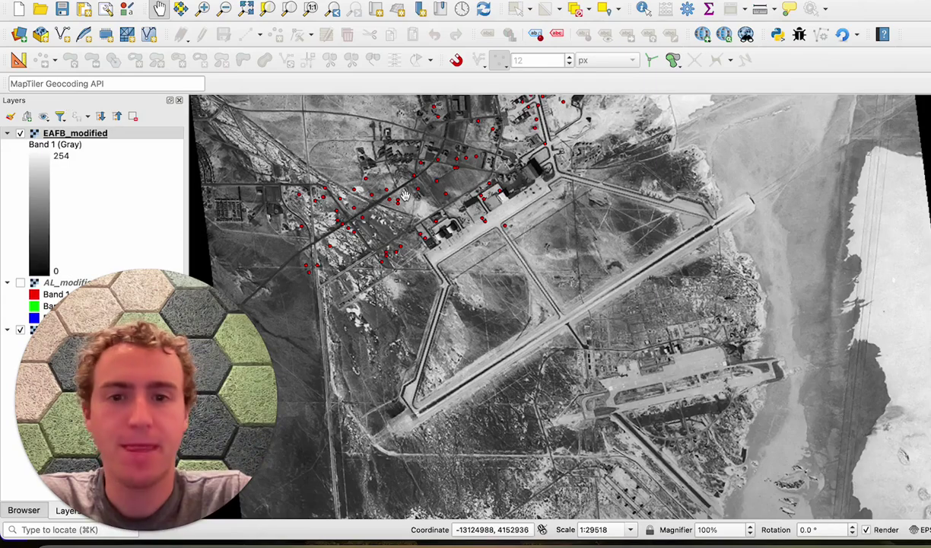
pyautogui.scroll(-2, 388, 187)
pyautogui.moveTo(334, 228); pyautogui.dragTo(353, 260)
pyautogui.click(22, 135)
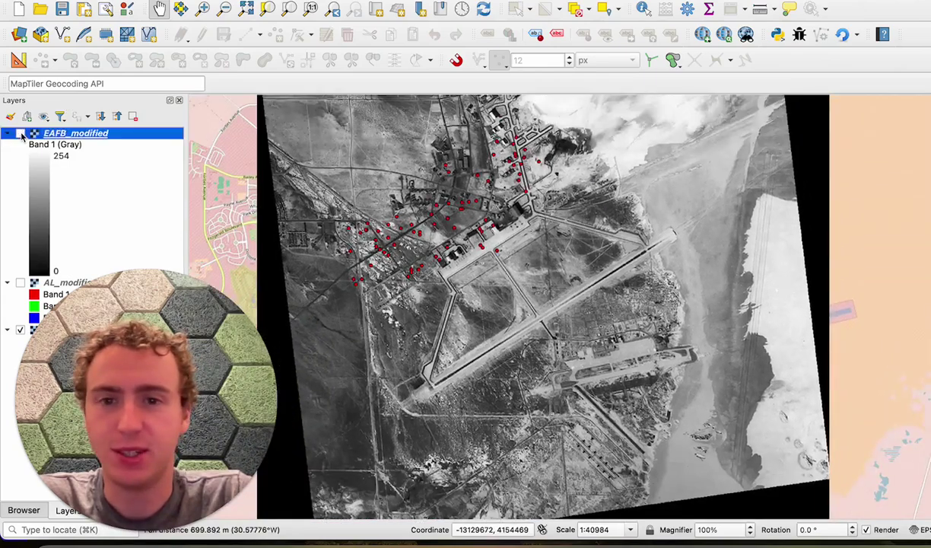
pyautogui.click(22, 134)
pyautogui.click(21, 134)
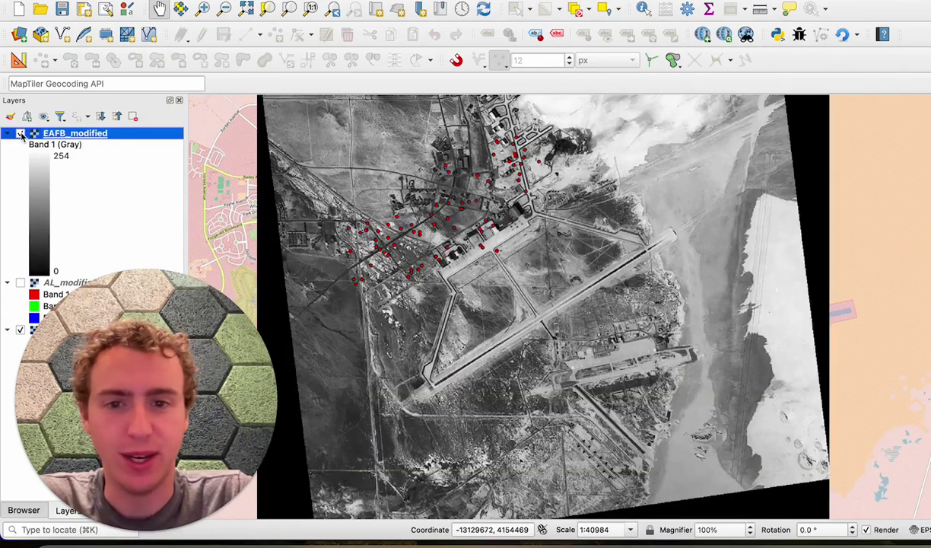
pyautogui.click(21, 133)
pyautogui.click(21, 134)
# Zoom in over the base buildings and flick EAFB_modified off and on again
pyautogui.scroll(3, 369, 152)
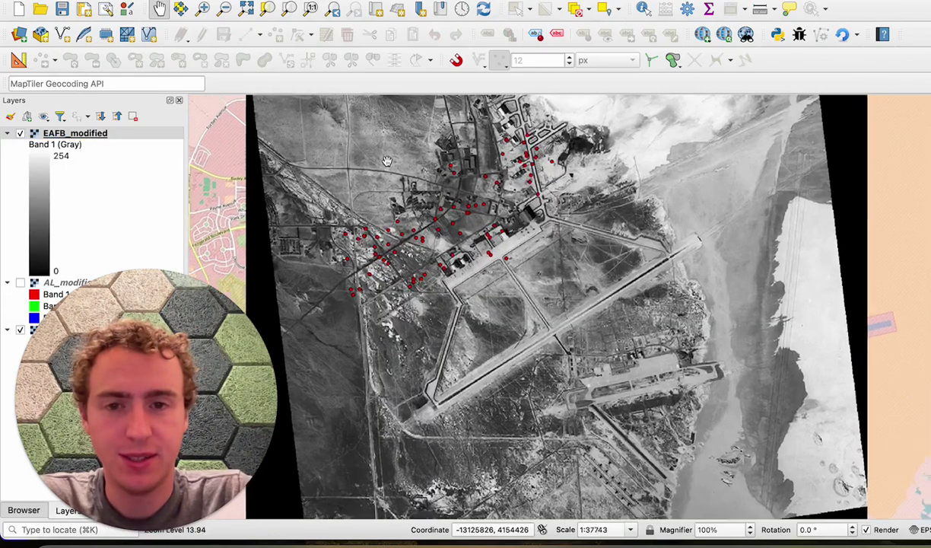
pyautogui.moveTo(369, 152); pyautogui.dragTo(420, 163)
pyautogui.click(22, 135)
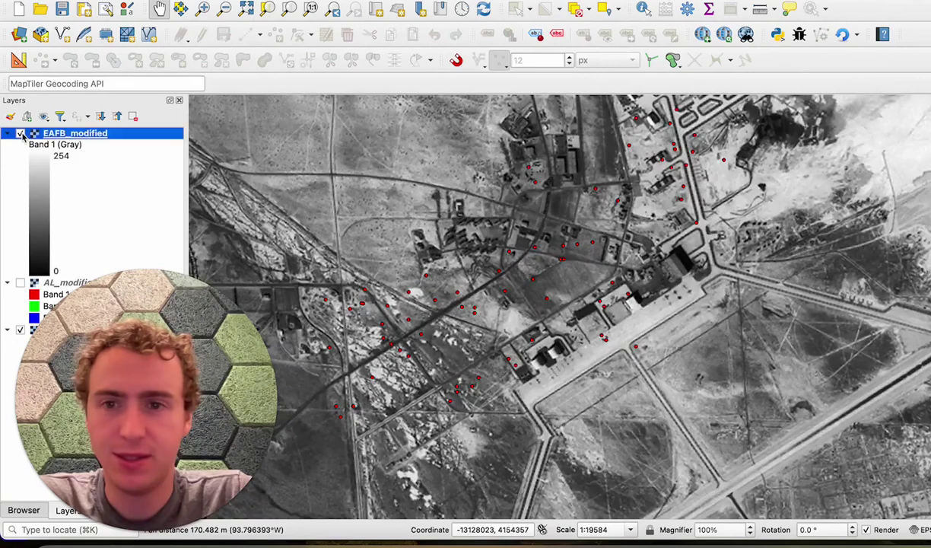
pyautogui.click(21, 134)
pyautogui.click(21, 134)
pyautogui.click(21, 134)
pyautogui.click(21, 134)
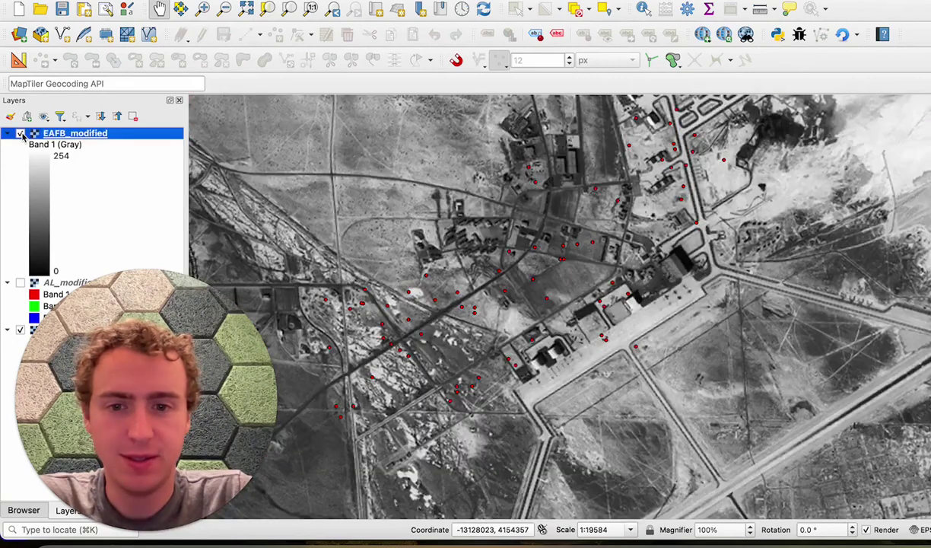
pyautogui.click(21, 134)
# Zoom out, redisplay the image, and toggle it repeatedly against the OpenStreetMap streets
pyautogui.scroll(-3, 407, 250)
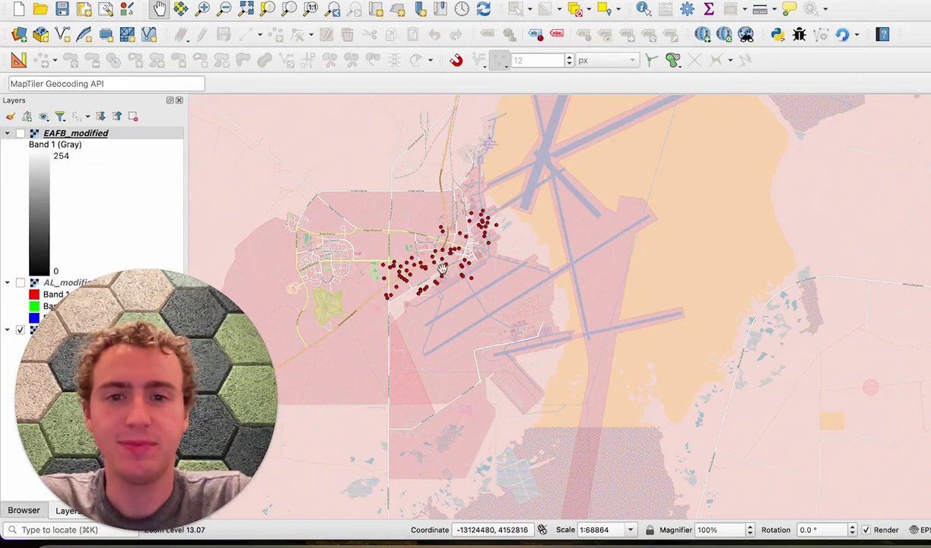
pyautogui.moveTo(423, 259); pyautogui.dragTo(447, 261)
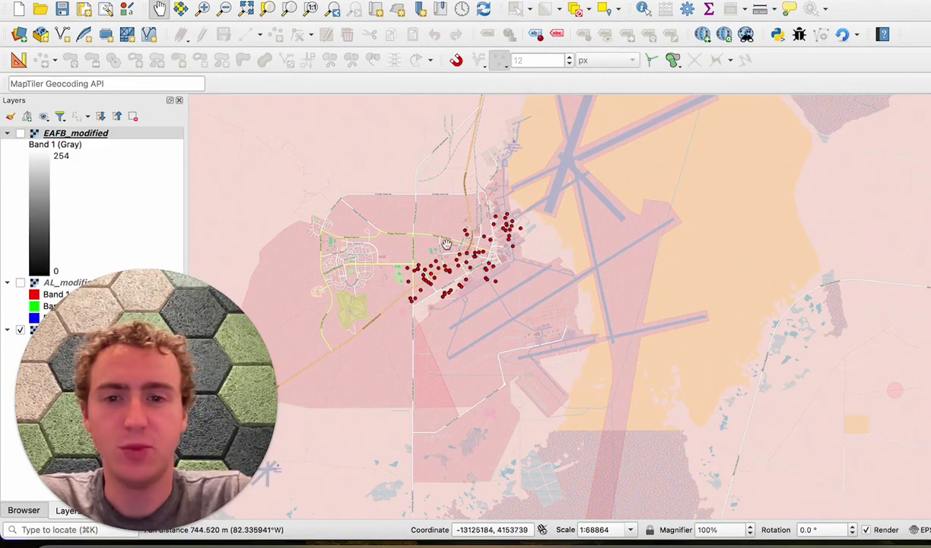
pyautogui.scroll(3, 431, 235)
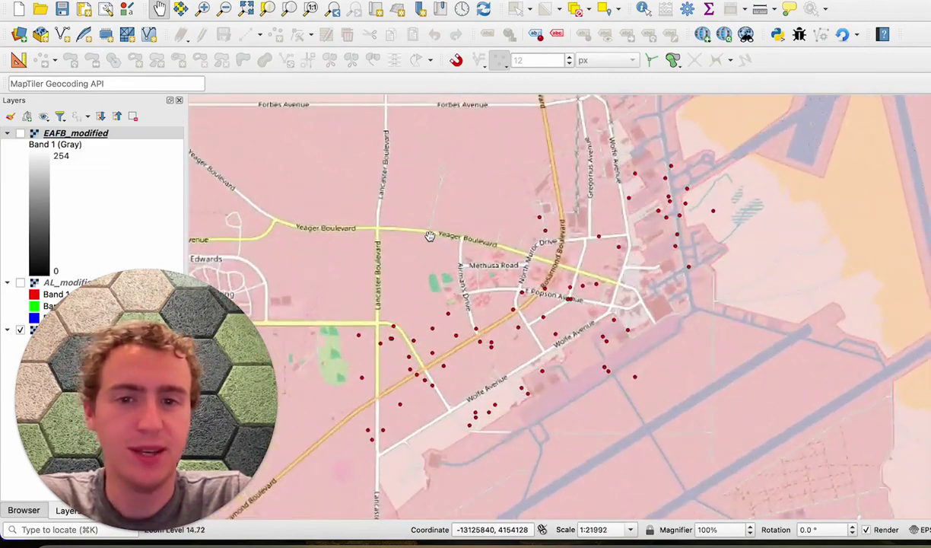
pyautogui.click(21, 134)
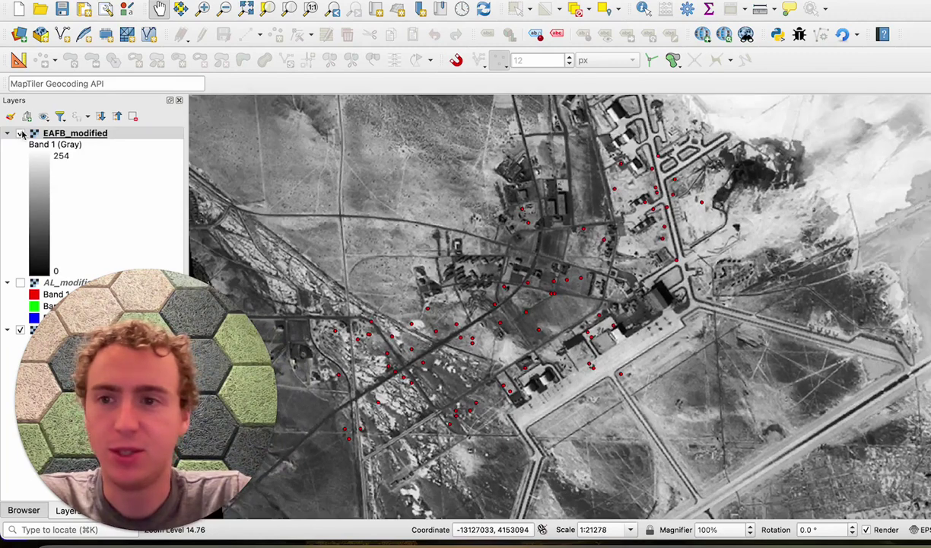
pyautogui.click(21, 134)
pyautogui.click(21, 133)
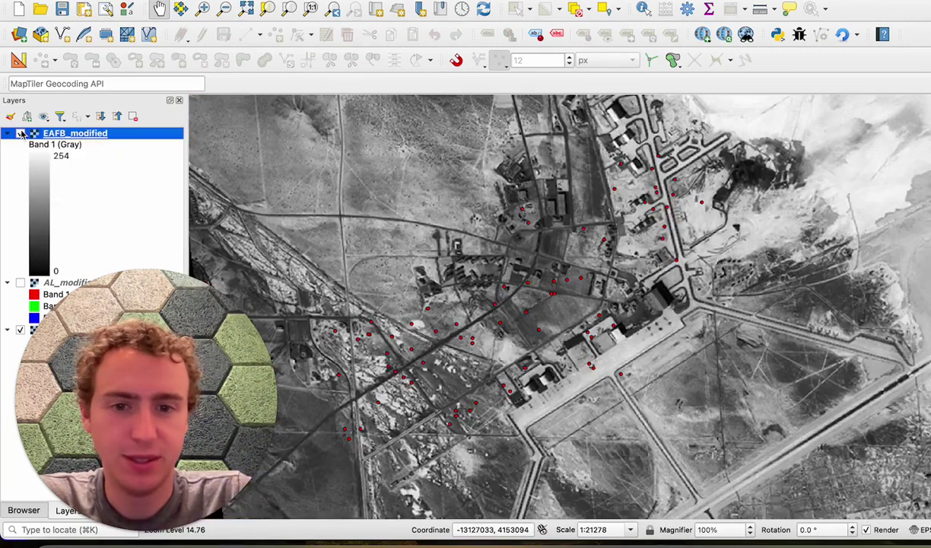
pyautogui.click(21, 134)
pyautogui.click(21, 134)
pyautogui.click(21, 134)
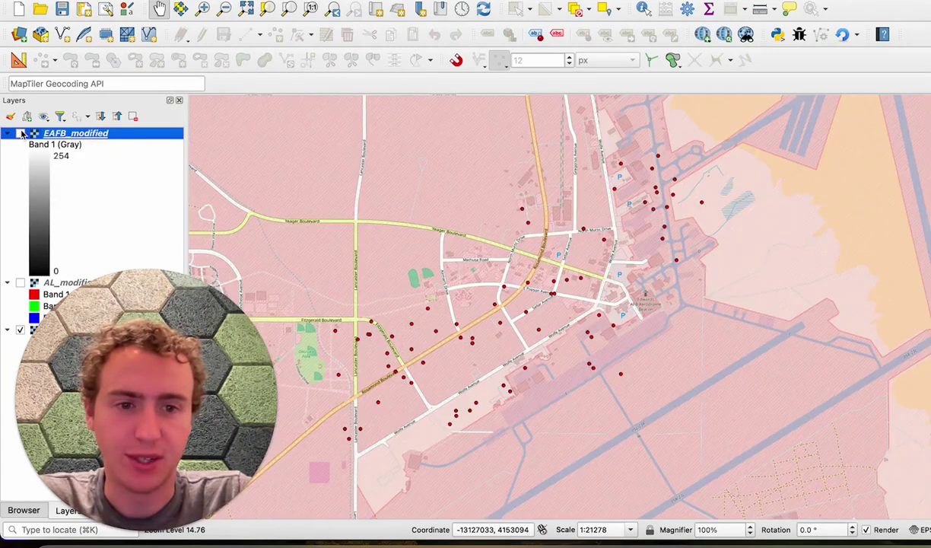
pyautogui.click(21, 133)
# Deselect the layer, toggle it once more, and zoom out with the rotated image shown
pyautogui.click(281, 266)
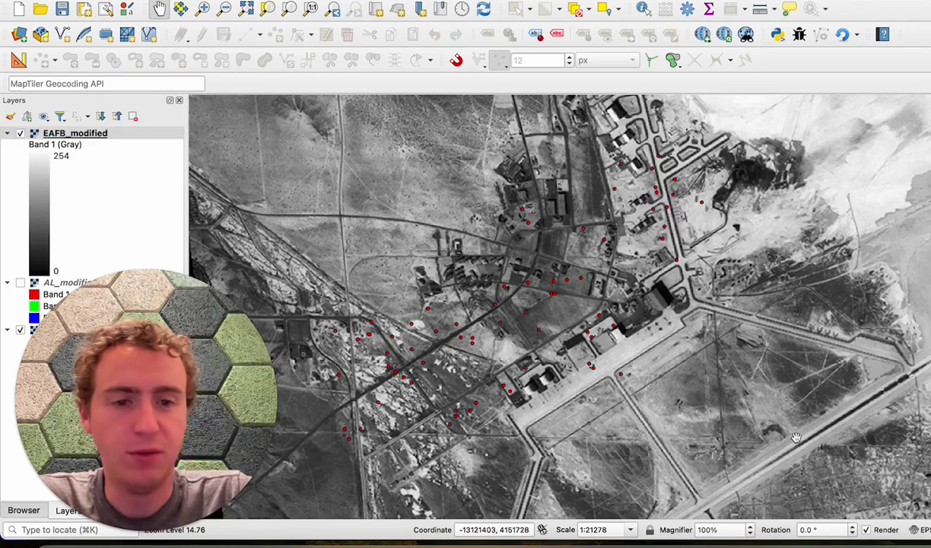
pyautogui.click(21, 134)
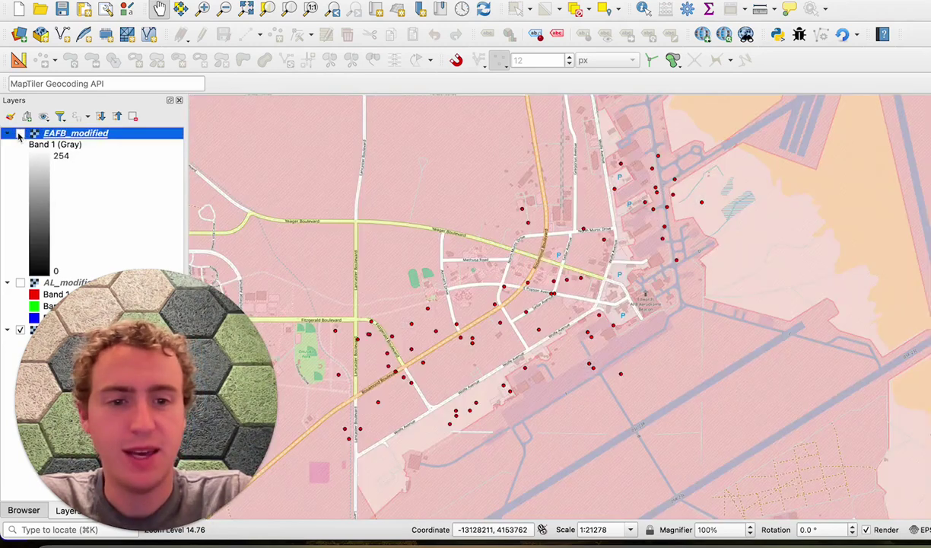
pyautogui.click(20, 135)
pyautogui.click(335, 445)
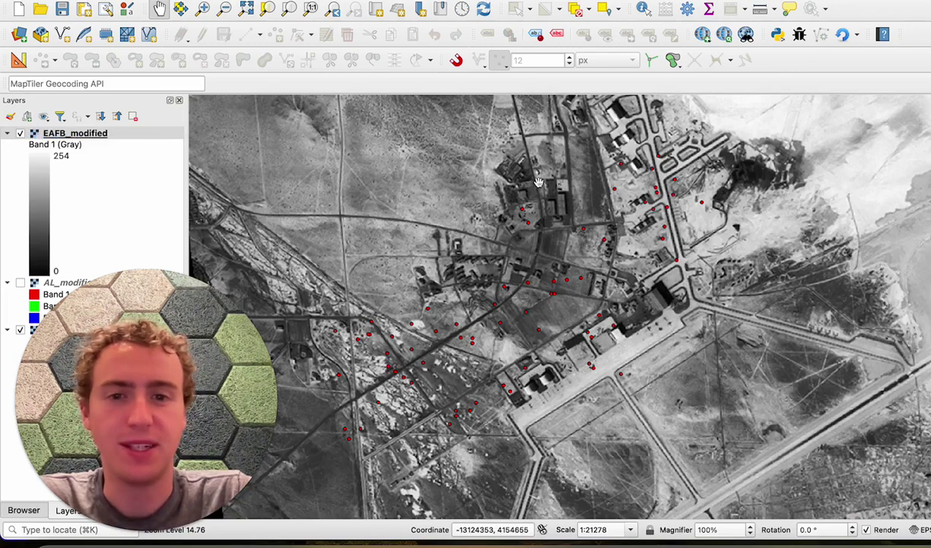
pyautogui.scroll(-2, 548, 186)
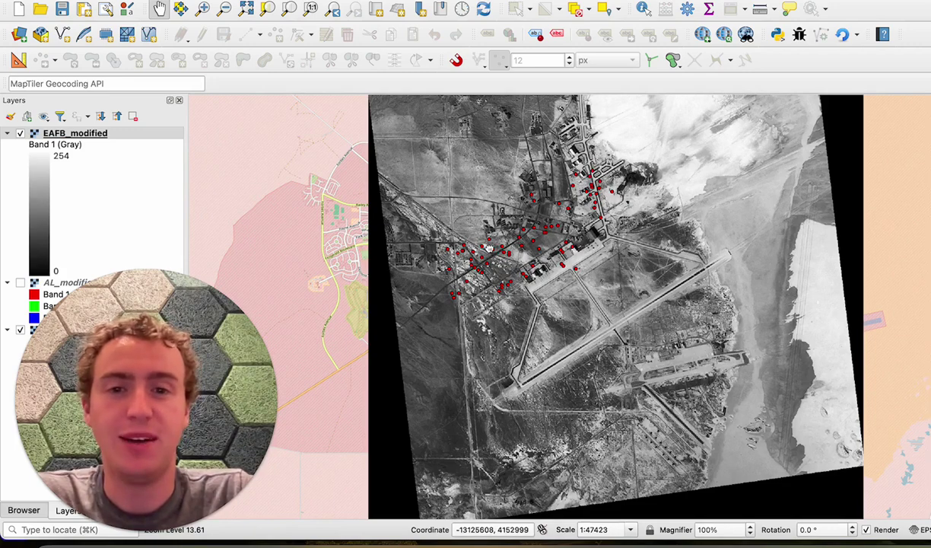
pyautogui.moveTo(488, 247); pyautogui.dragTo(472, 266)
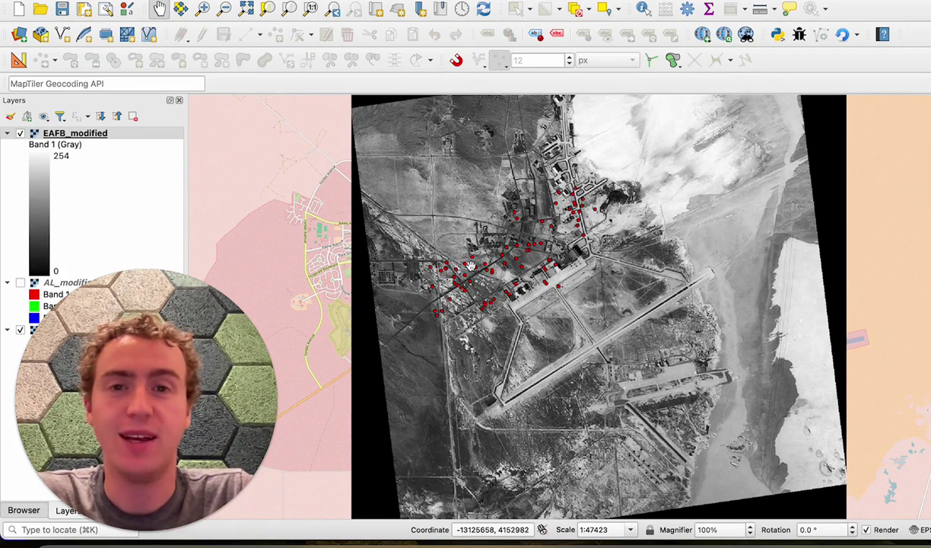